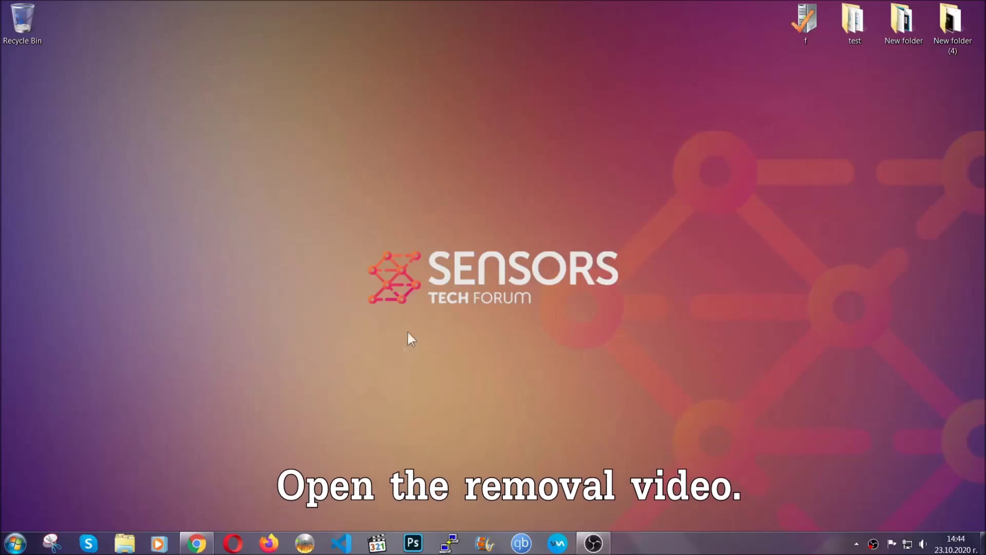
# Return to the YouTube removal video in Chrome and scroll down its page
pyautogui.click(196, 544)
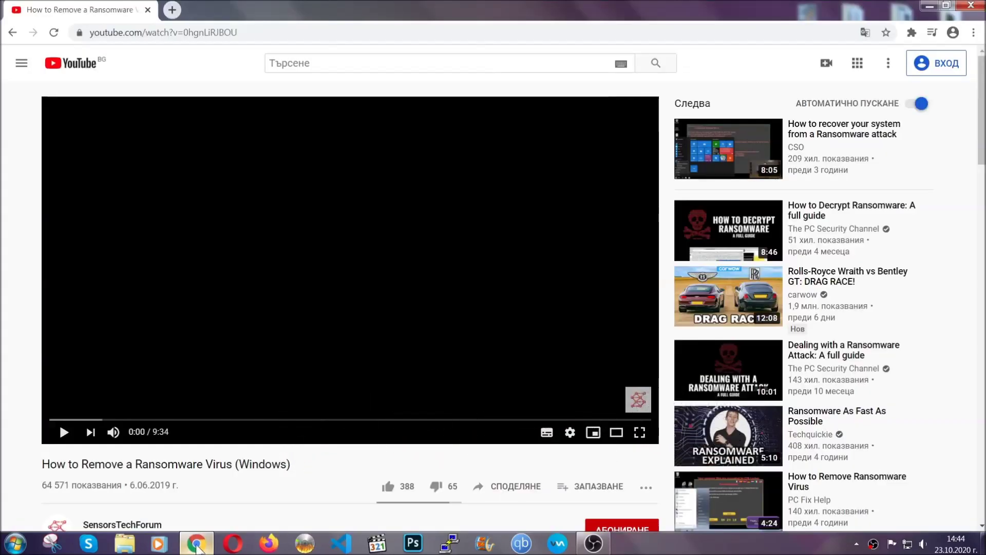
pyautogui.scroll(-3, 180, 418)
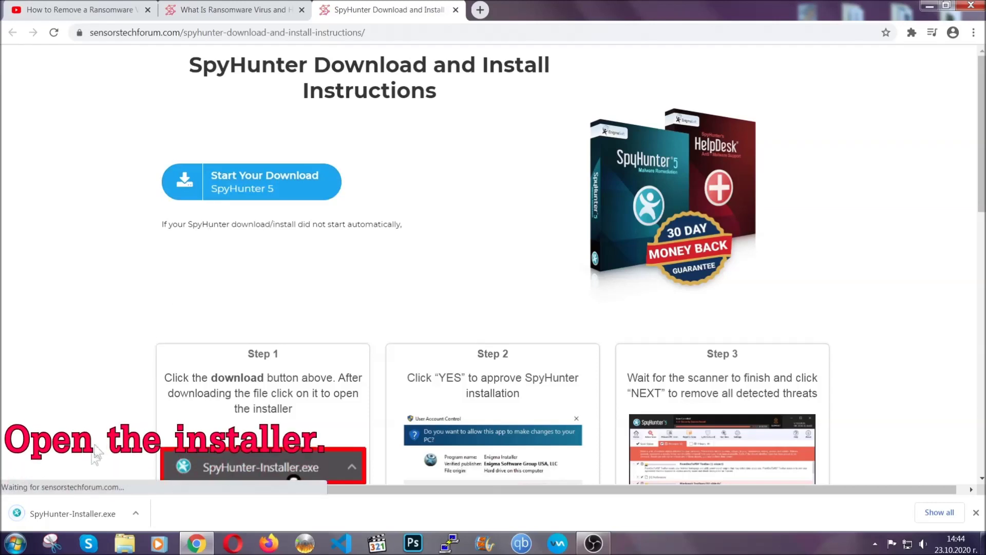
# Run SpyHunter-Installer.exe in English, accept the EULA, and install SpyHunter 5
pyautogui.click(72, 514)
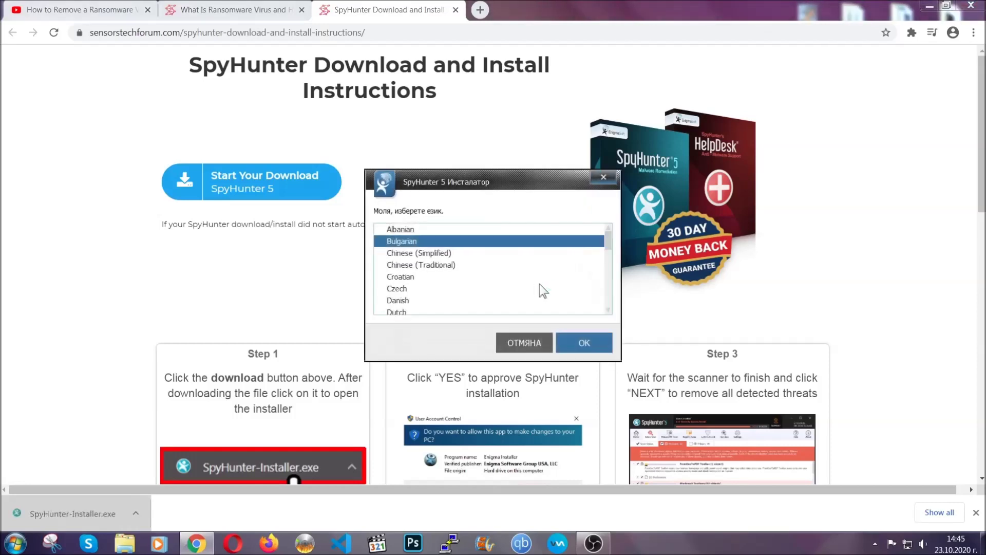
pyautogui.scroll(-1, 509, 283)
pyautogui.scroll(-1, 506, 282)
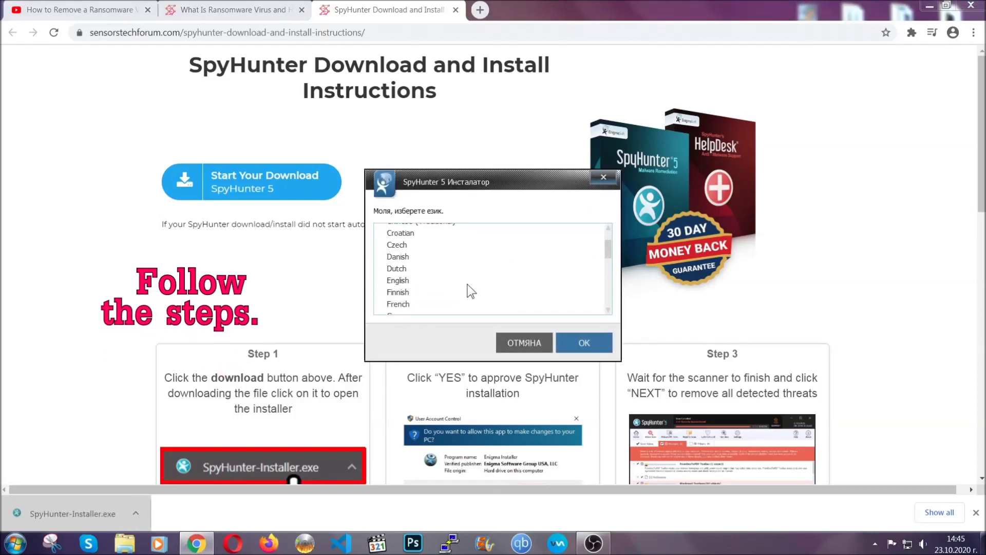
pyautogui.click(463, 281)
pyautogui.click(583, 343)
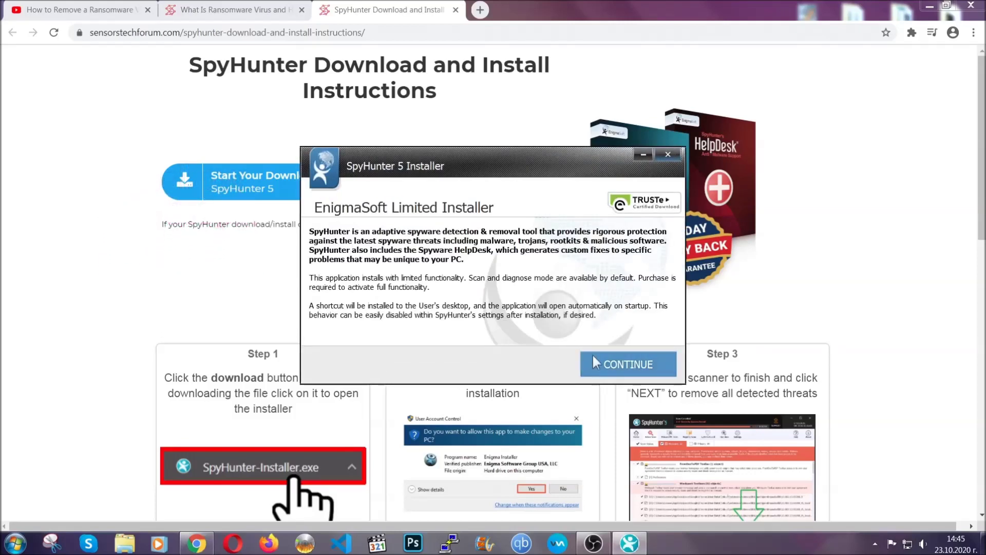
pyautogui.click(594, 354)
pyautogui.click(565, 332)
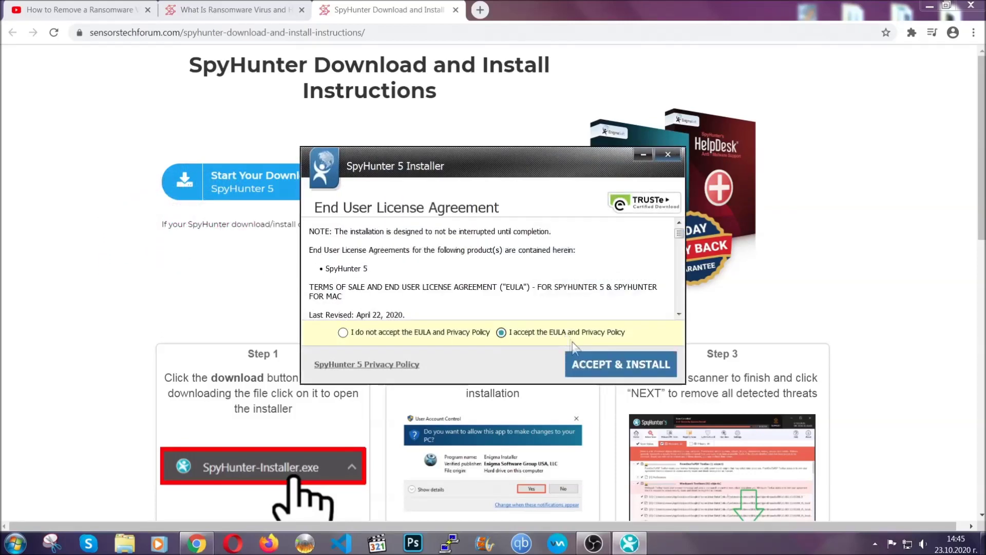
pyautogui.click(588, 364)
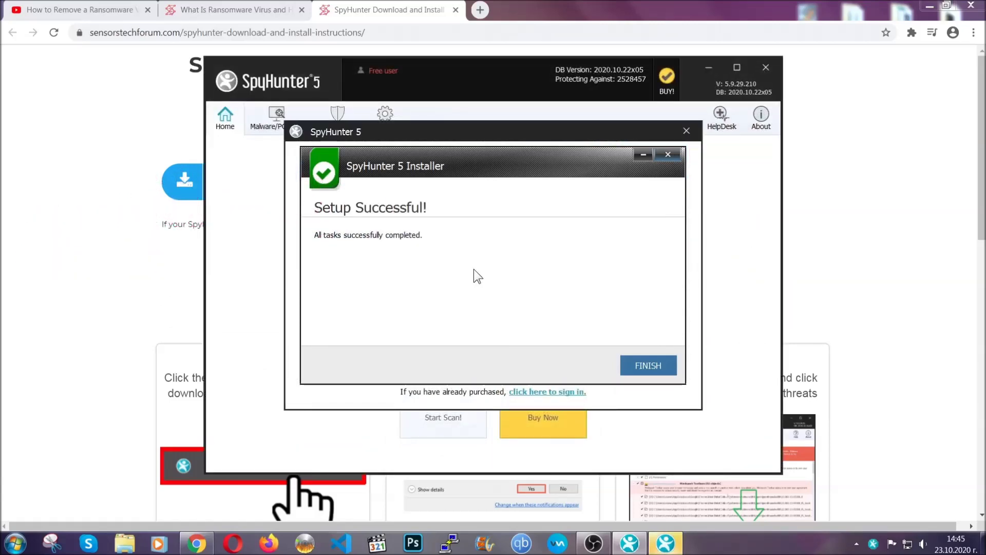
pyautogui.click(630, 366)
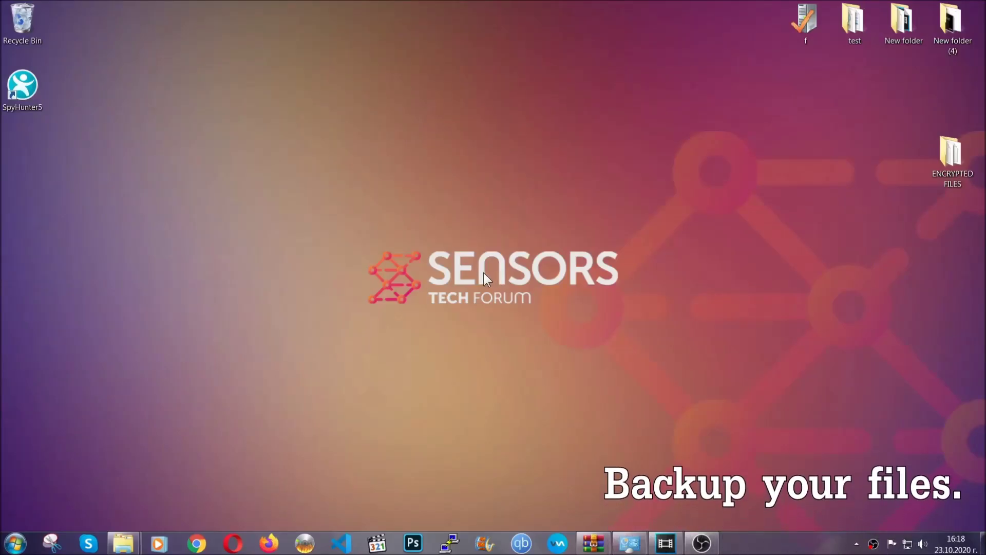
# Copy all six encrypted .efji files from the ENCRYPTED FILES folder
pyautogui.doubleClick(945, 158)
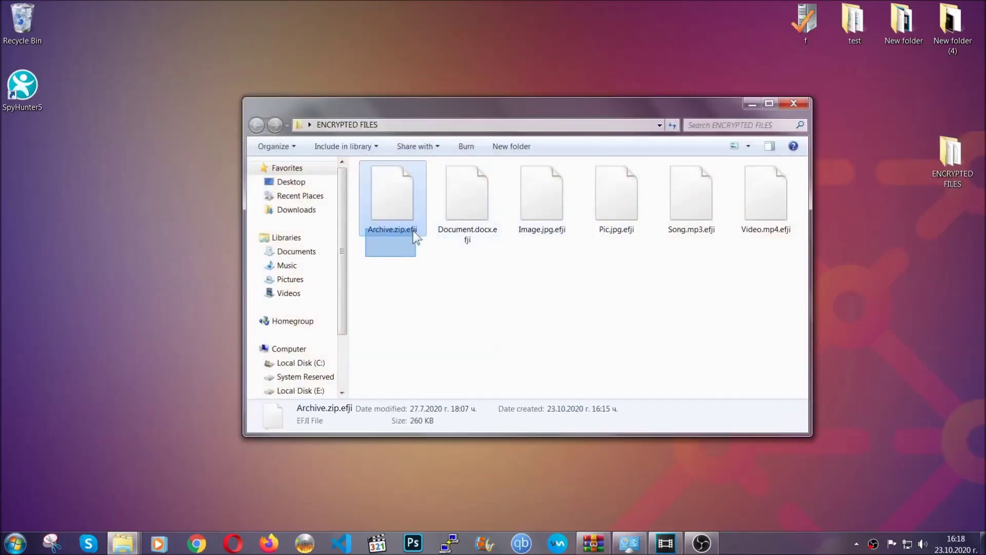
pyautogui.moveTo(414, 231); pyautogui.dragTo(769, 183)
pyautogui.rightClick(770, 183)
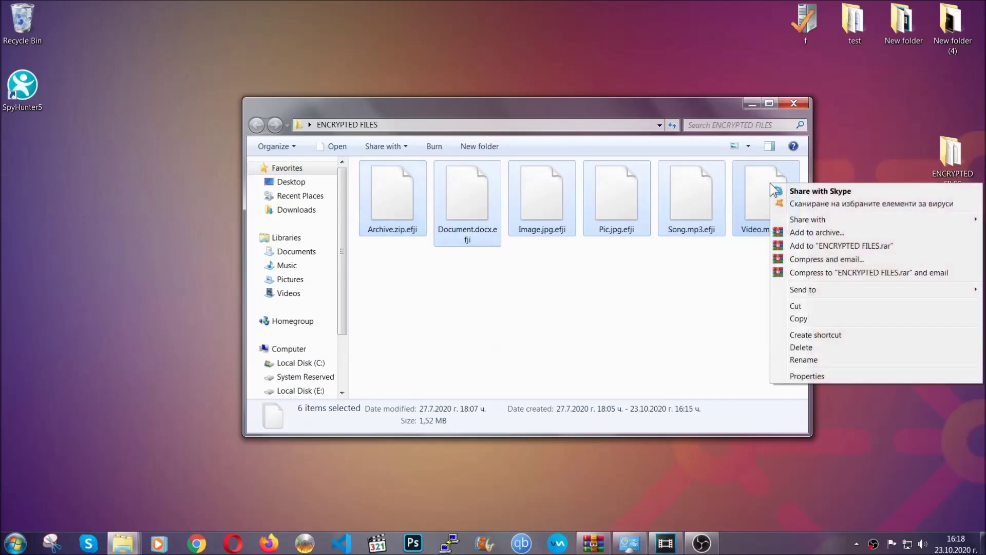
pyautogui.click(797, 320)
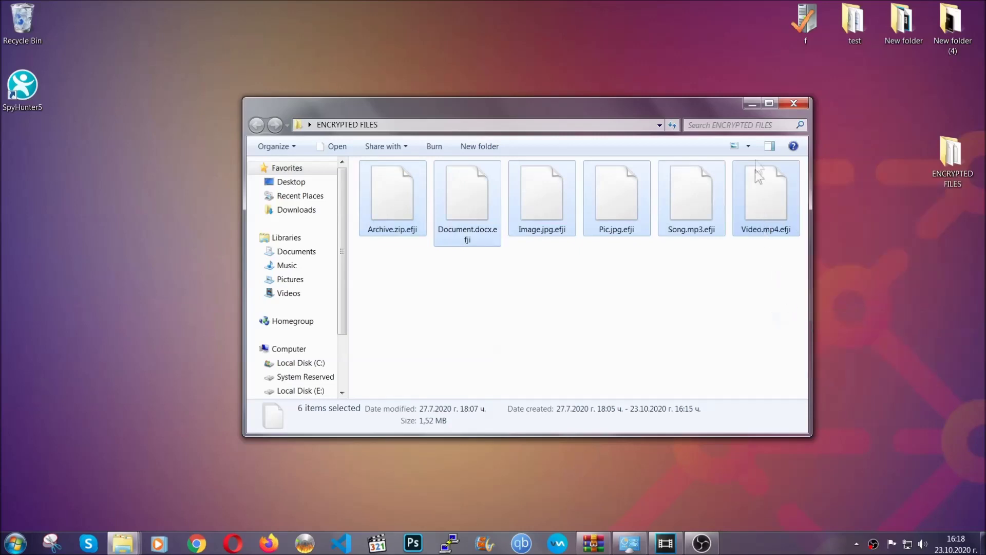
pyautogui.click(752, 104)
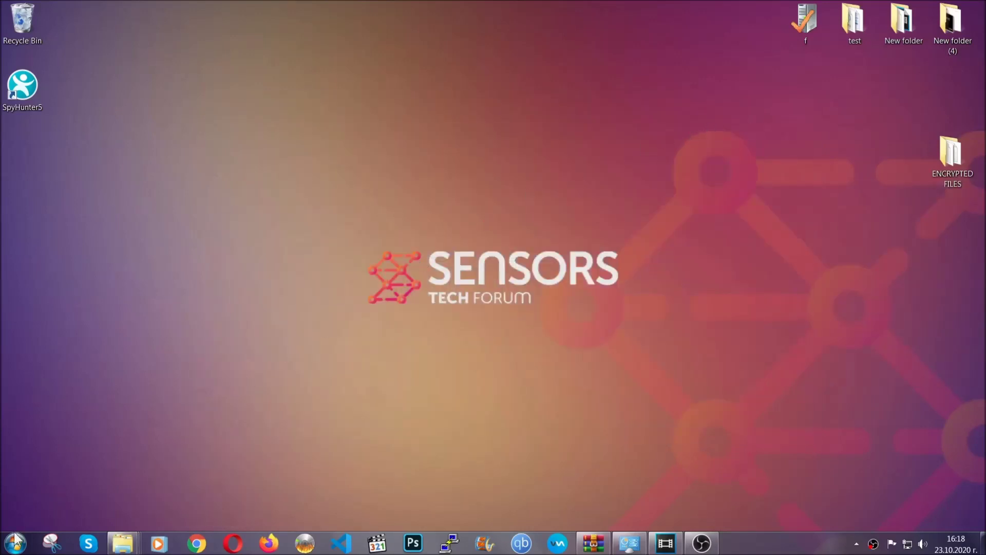
# Paste the six files onto FLASH DRIVE (H:) and close its window
pyautogui.click(16, 542)
pyautogui.click(188, 386)
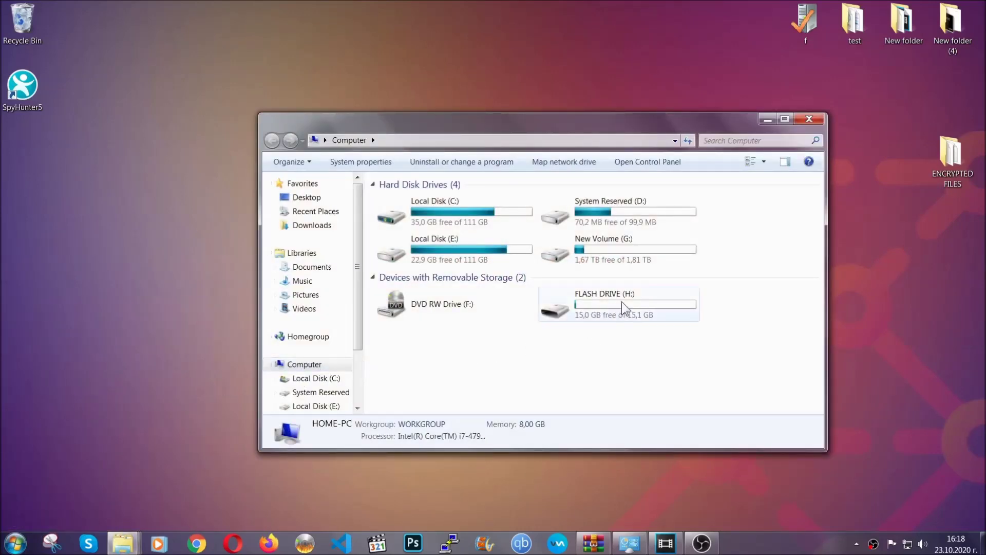
pyautogui.doubleClick(621, 301)
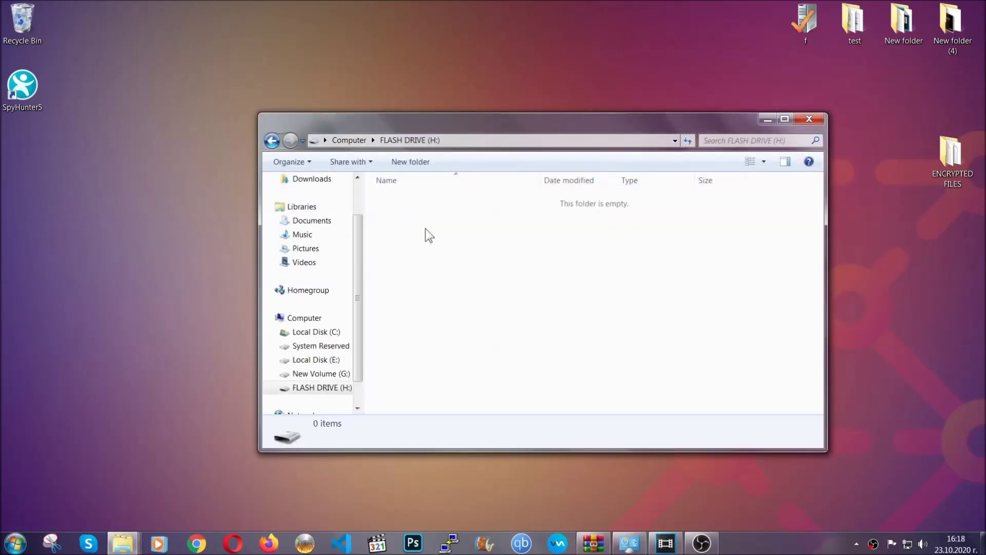
pyautogui.rightClick(425, 229)
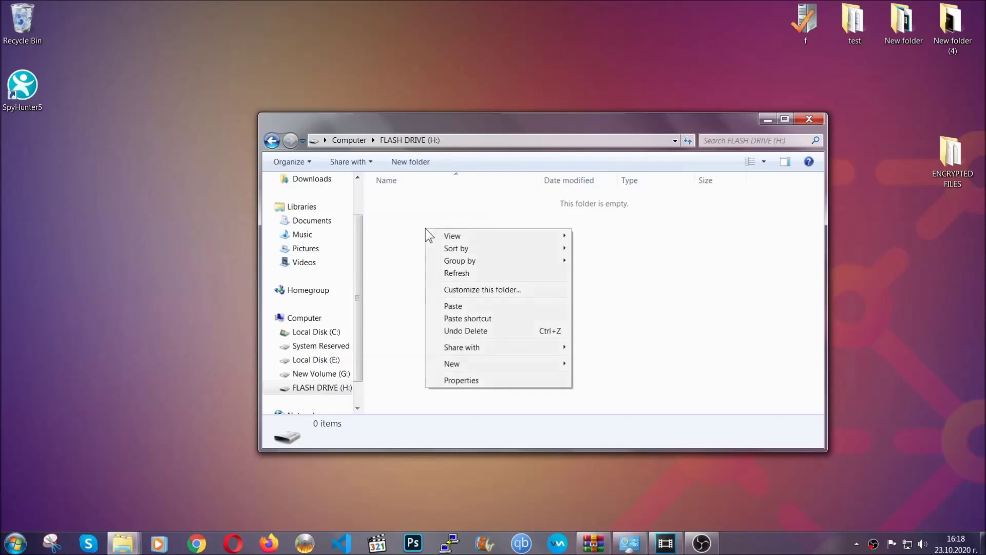
pyautogui.click(449, 306)
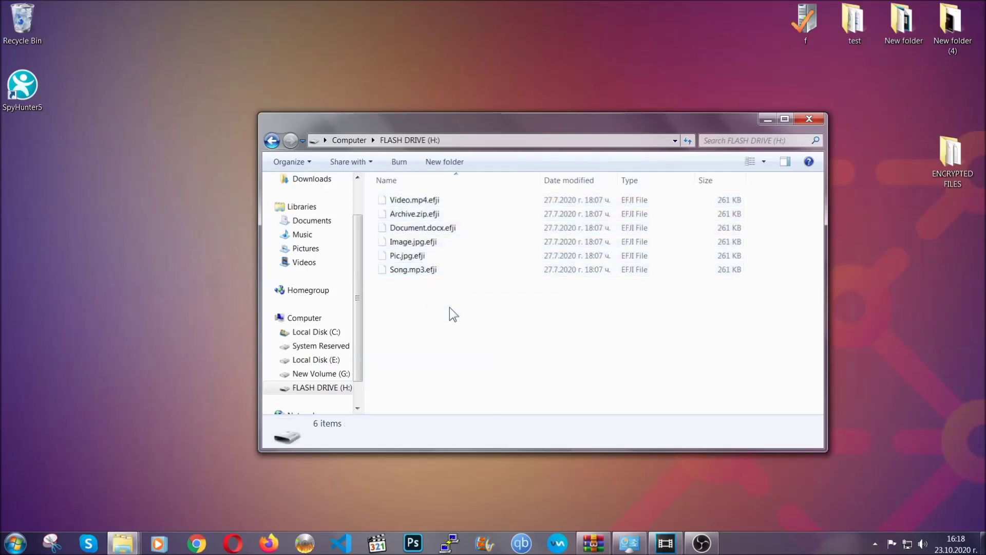
pyautogui.click(809, 119)
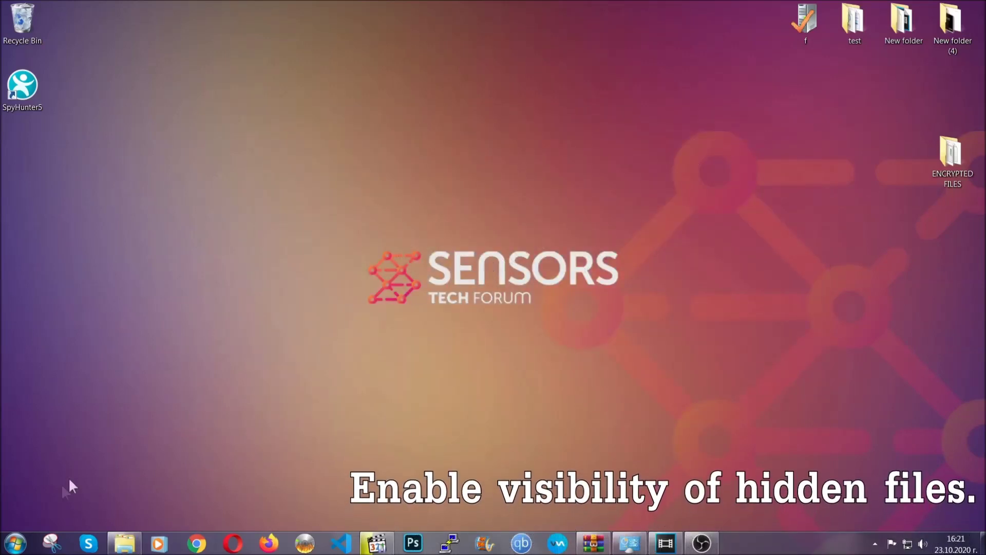
# Find 'show hidden files and folders' in Start search and enable showing hidden files, folders and drives
pyautogui.click(14, 543)
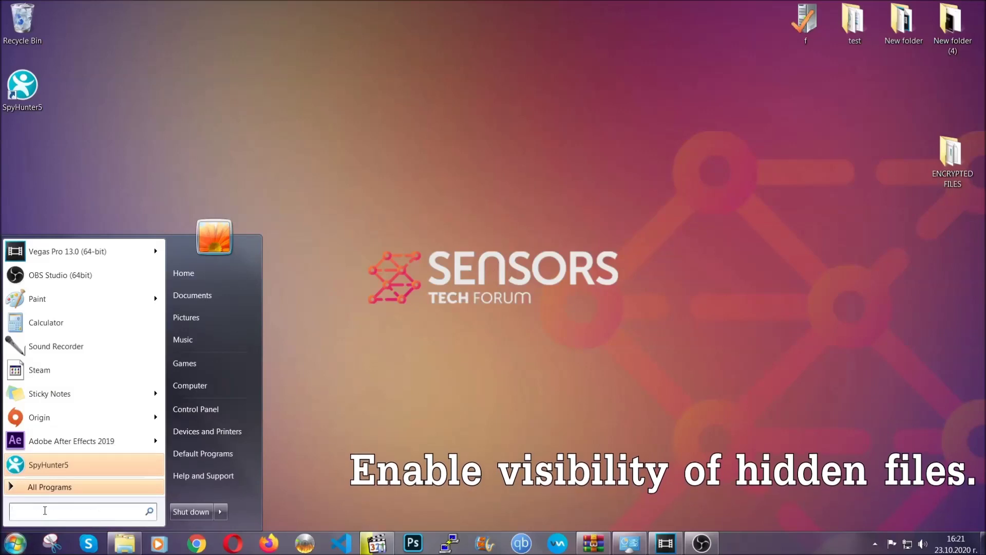
pyautogui.click(43, 500)
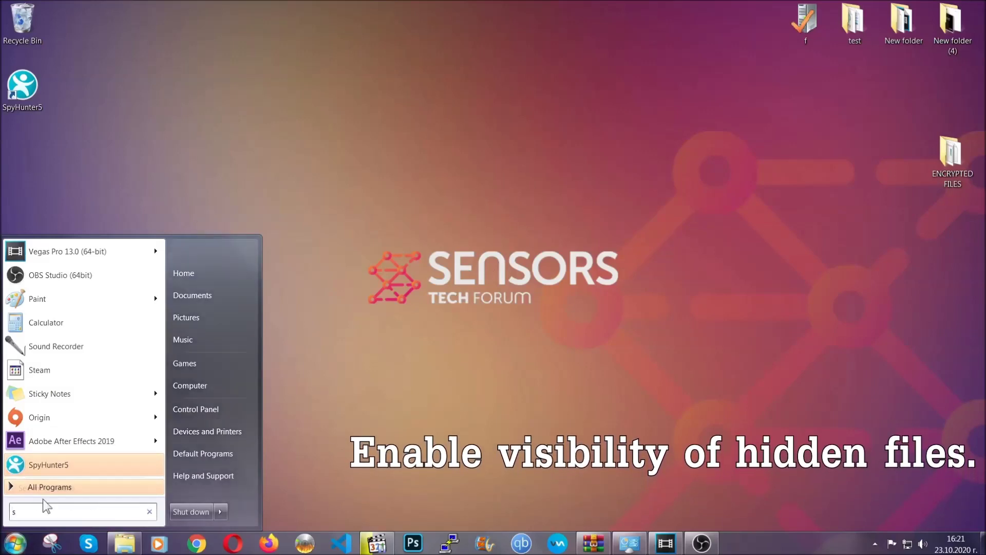
pyautogui.write('show')
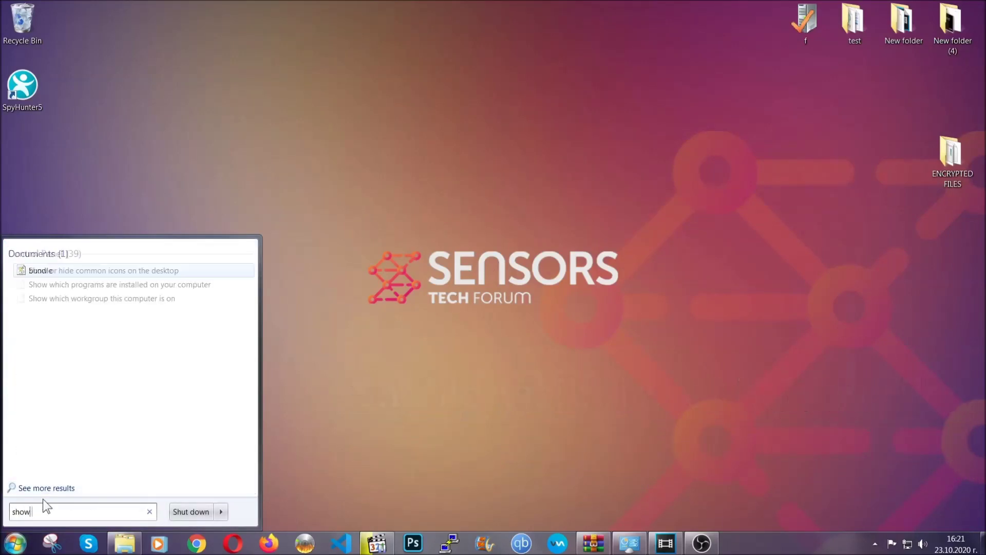
pyautogui.write(' hidden files')
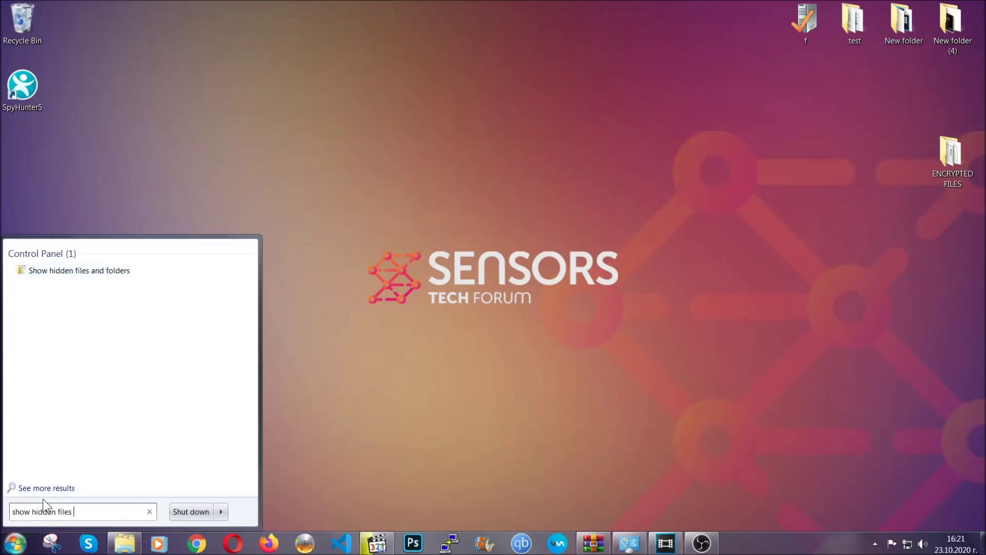
pyautogui.write(' and folders')
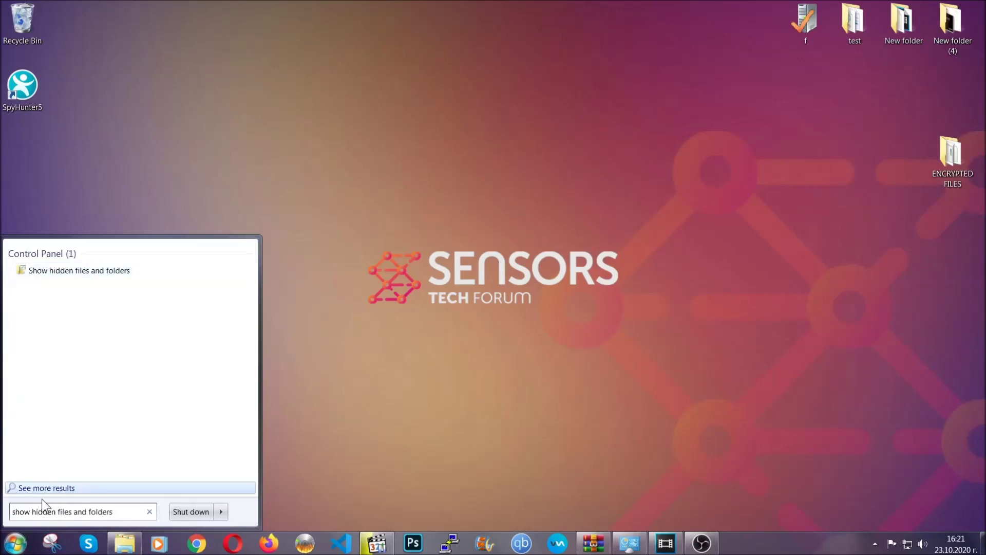
pyautogui.click(117, 272)
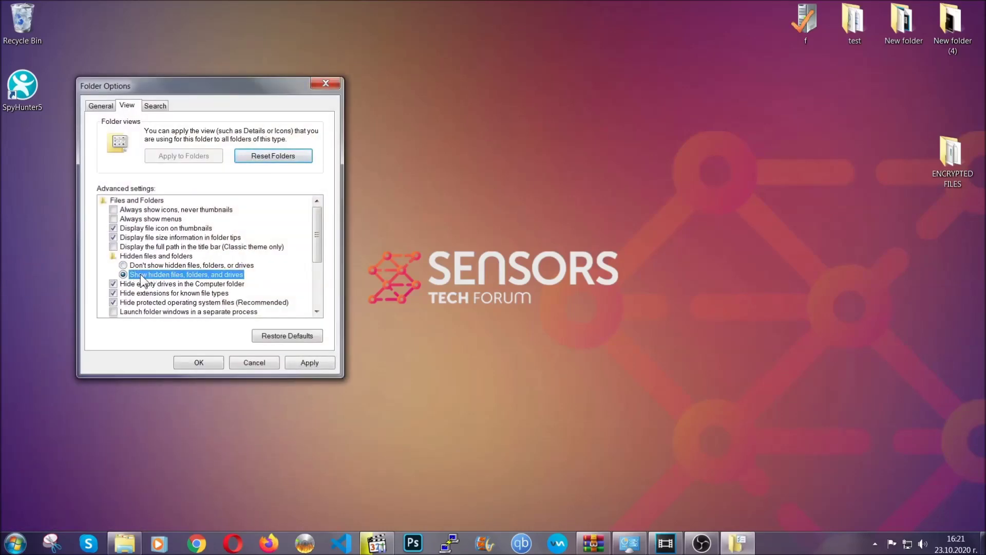
pyautogui.click(306, 365)
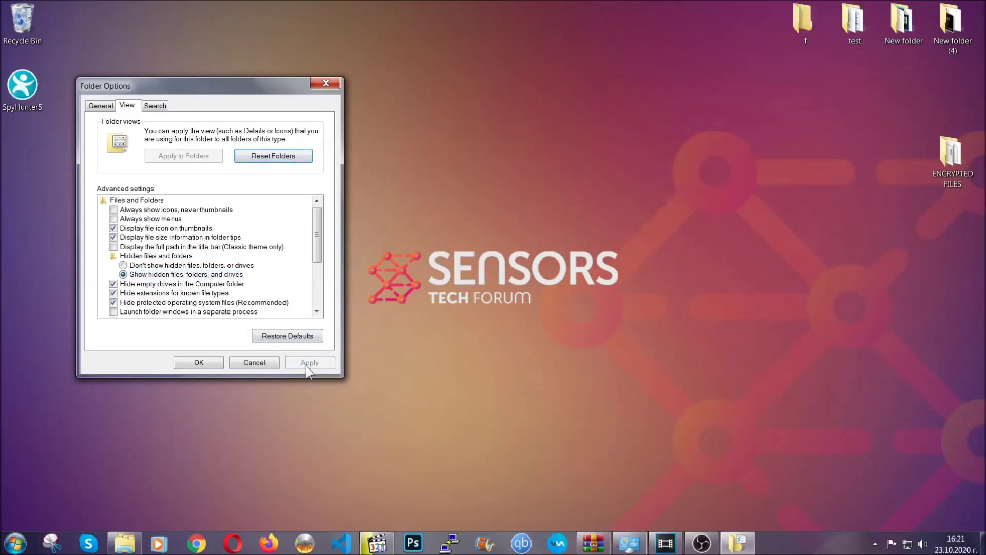
pyautogui.click(194, 363)
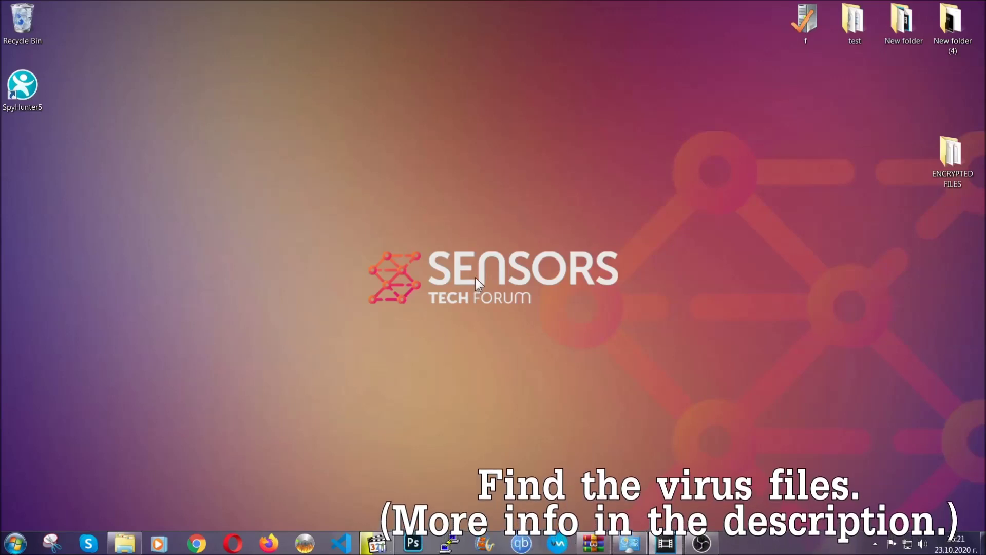
# Search Computer for 'extension:exe Example Vir' to locate the virus executable
pyautogui.click(14, 543)
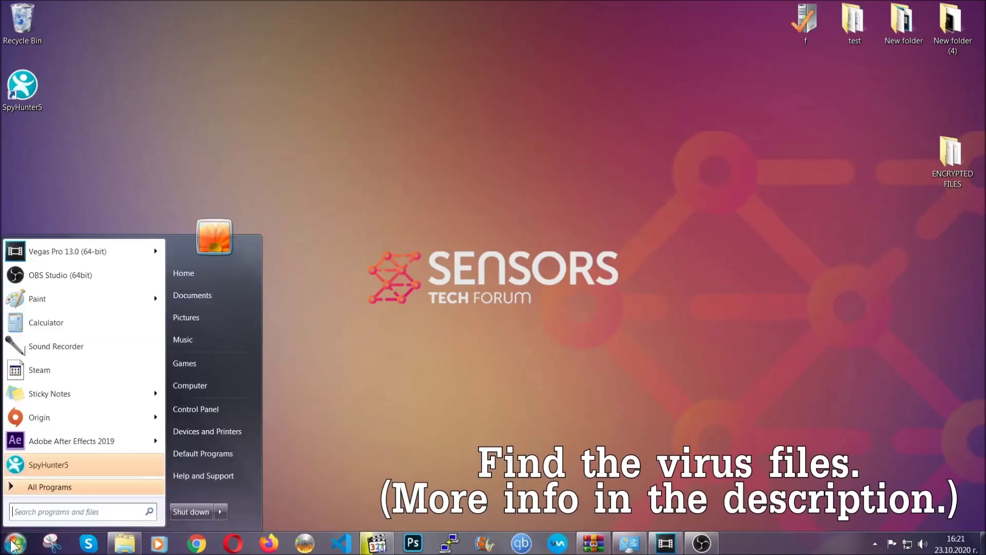
pyautogui.click(204, 385)
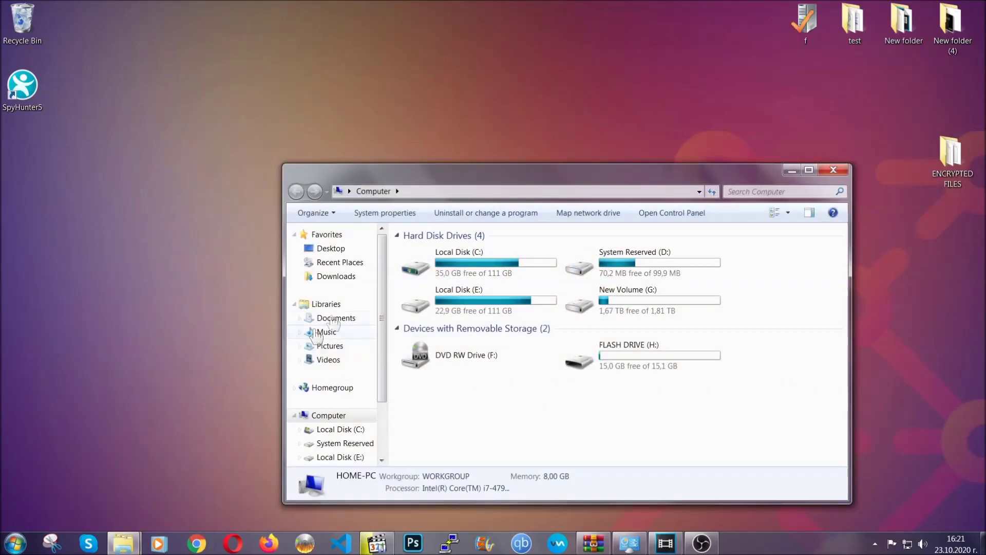
pyautogui.moveTo(535, 181); pyautogui.dragTo(471, 138)
pyautogui.write('files')
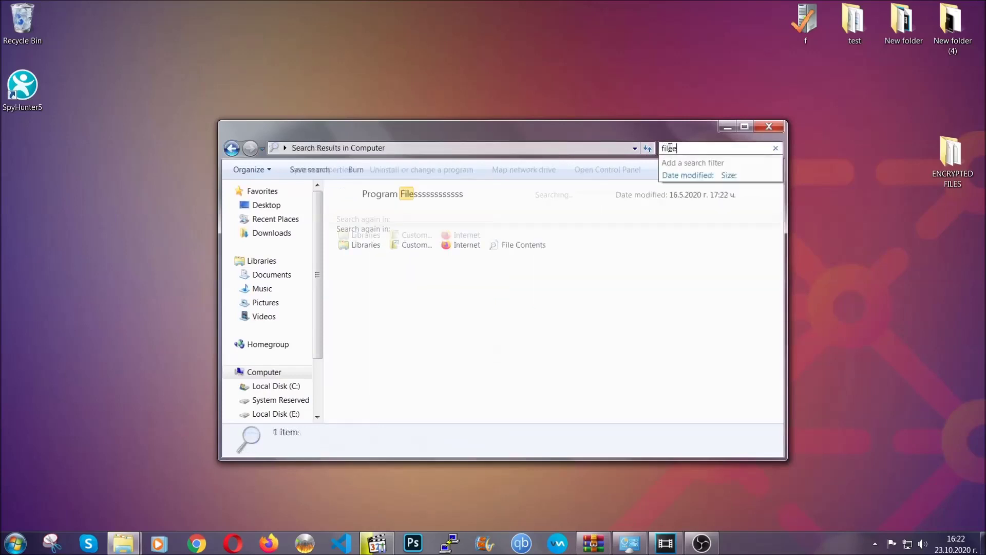
pyautogui.write('extension:exe ')
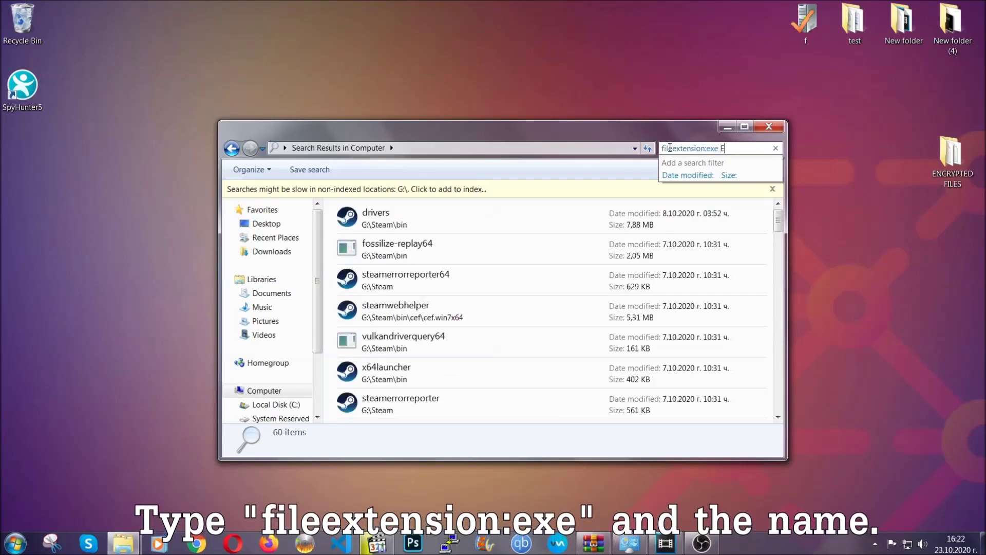
pyautogui.write('Exampl')
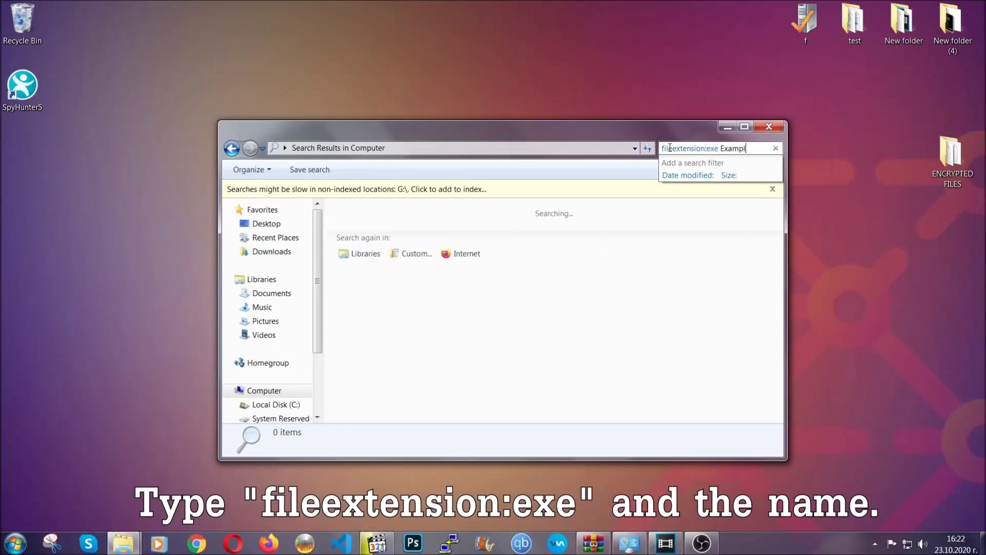
pyautogui.write('e Virus Name')
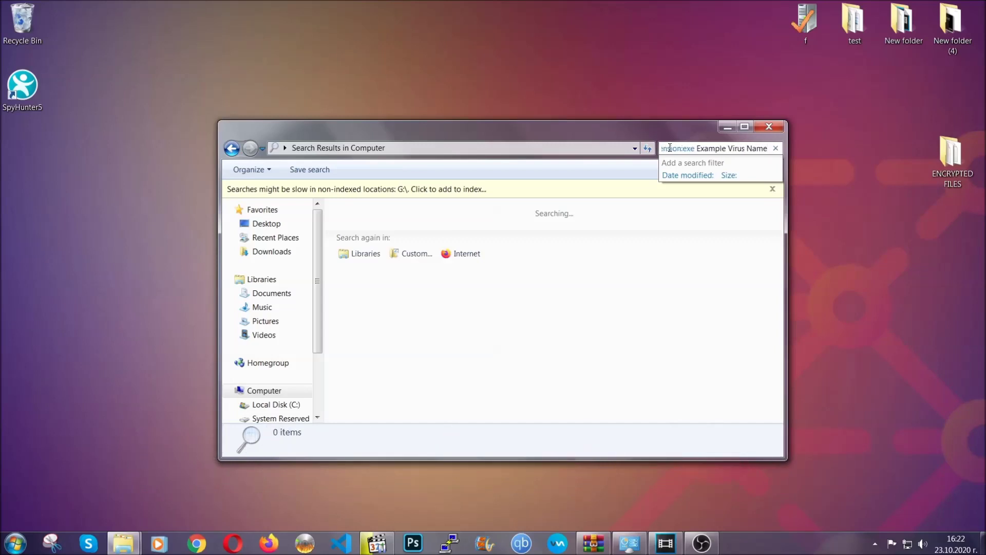
pyautogui.press('Return')
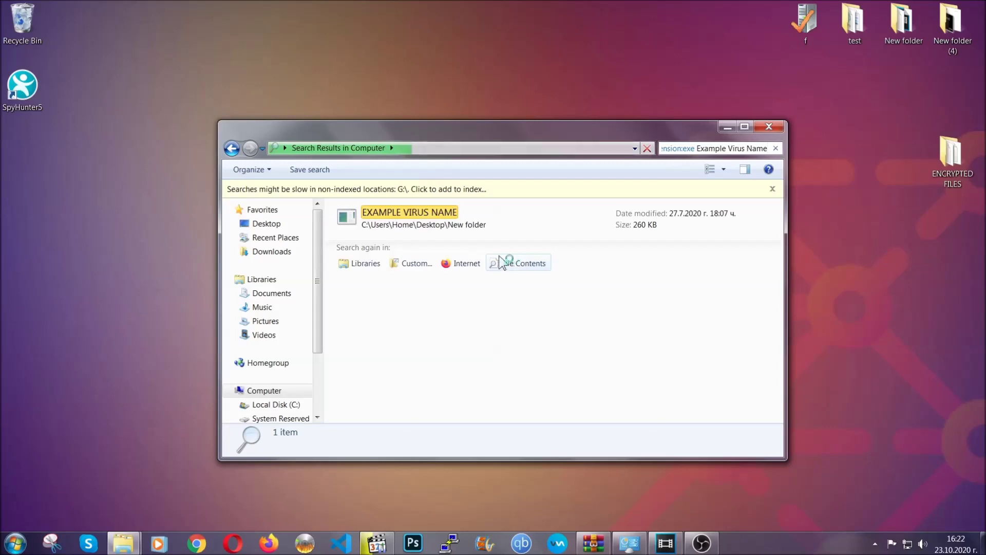
# Delete the EXAMPLE VIRUS NAME file to the Recycle Bin and close the window
pyautogui.click(432, 211)
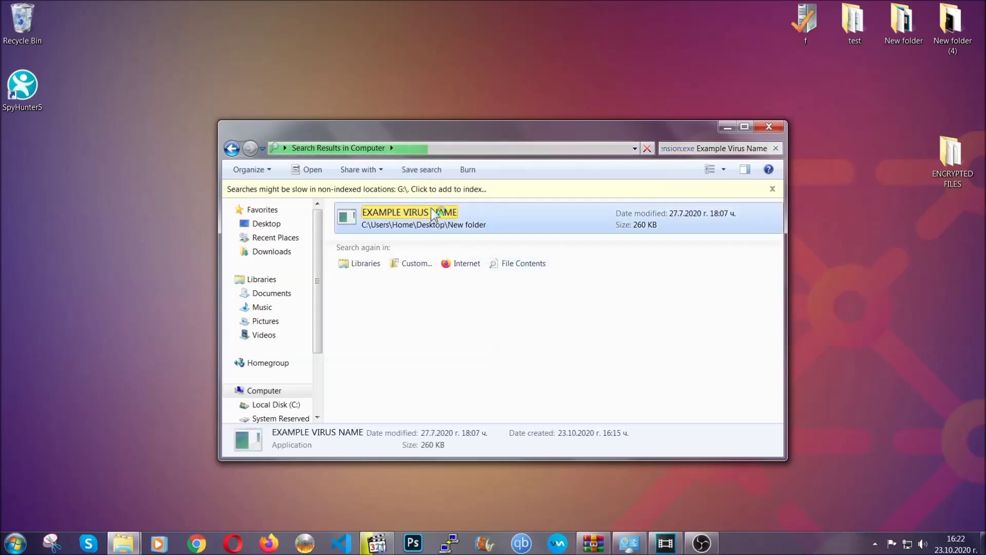
pyautogui.rightClick(431, 212)
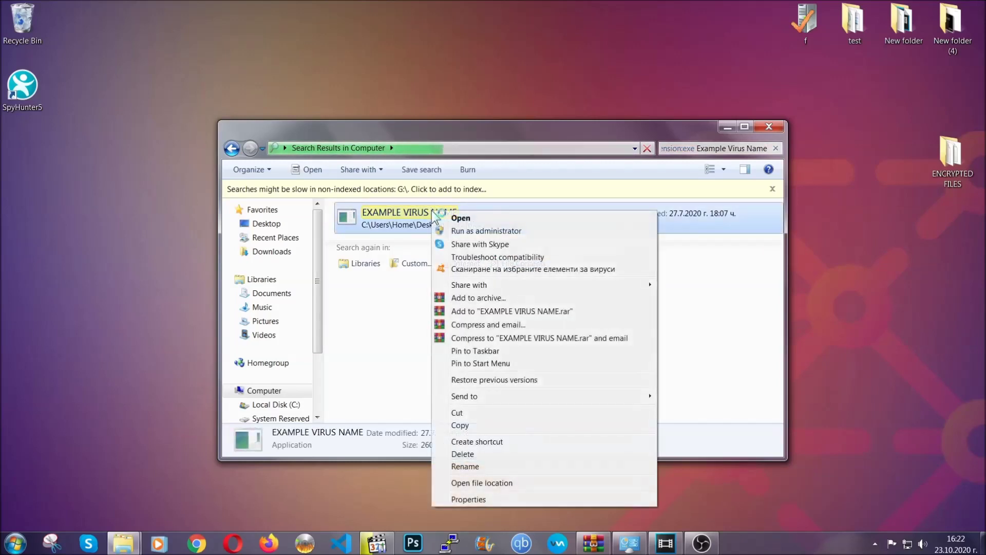
pyautogui.click(476, 454)
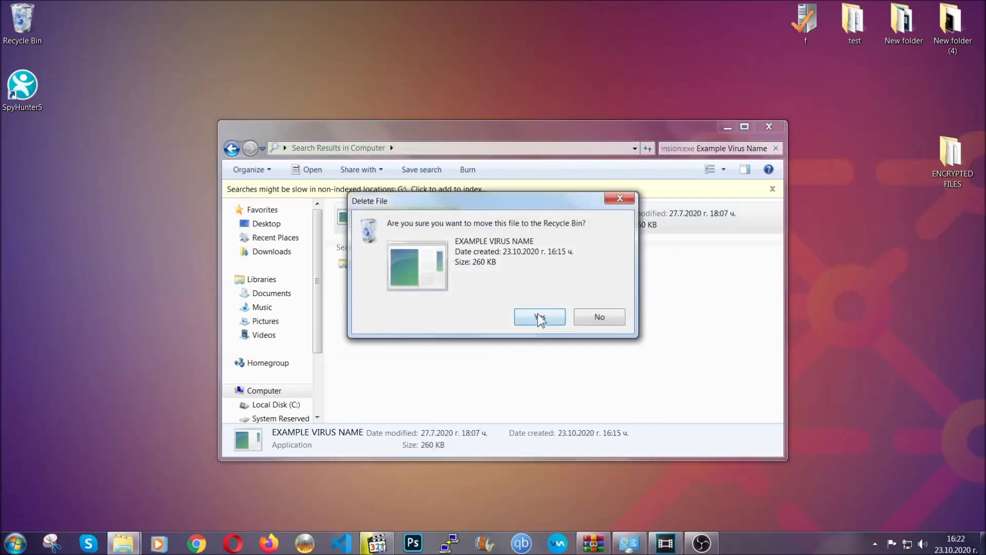
pyautogui.click(539, 317)
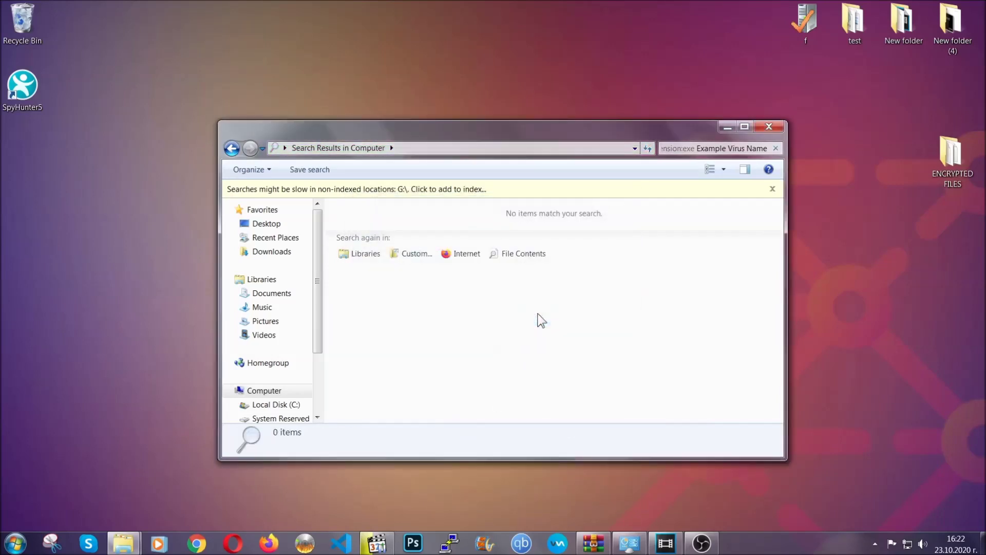
pyautogui.click(769, 126)
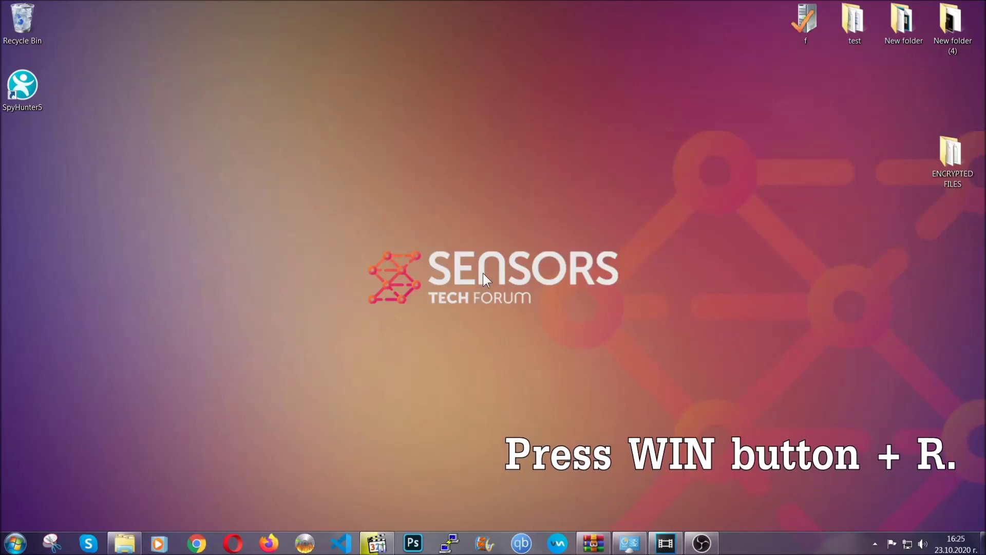
# Launch Registry Editor by running REGEDIT from the Win+R Run box
pyautogui.press('super+r')
pyautogui.click(108, 461)
pyautogui.doubleClick(94, 466)
pyautogui.write('REGEDIT')
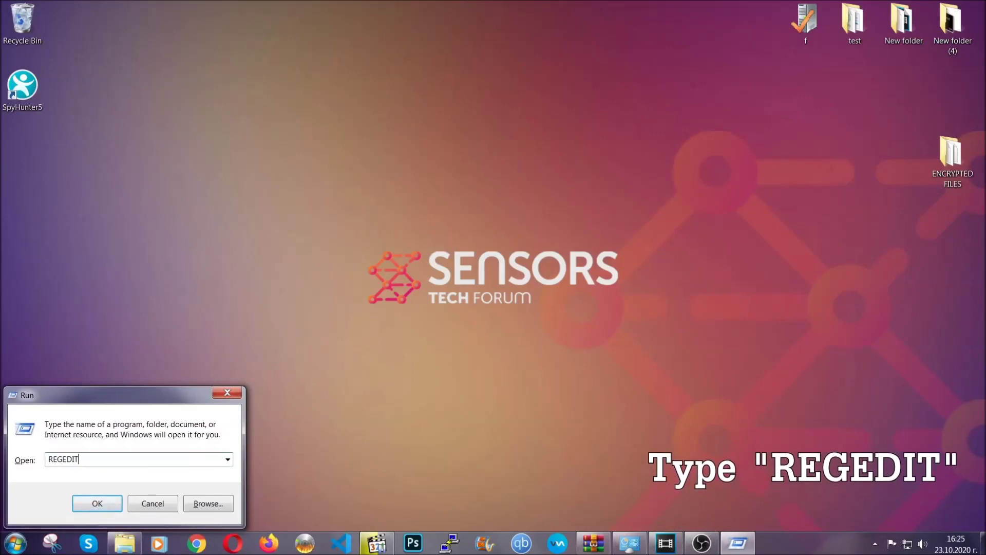
pyautogui.click(77, 506)
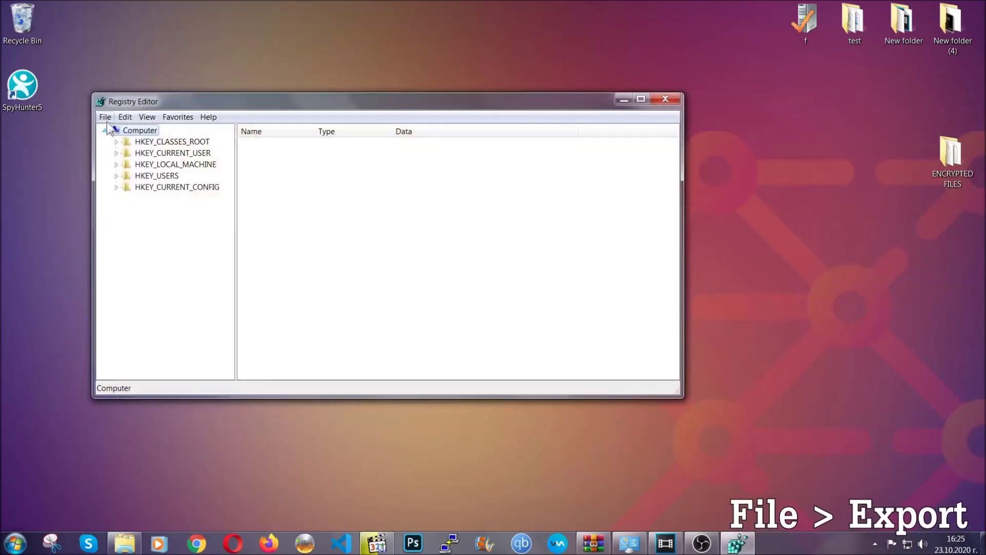
# Export the whole registry through File > Export to the Desktop as BACKUP
pyautogui.click(105, 117)
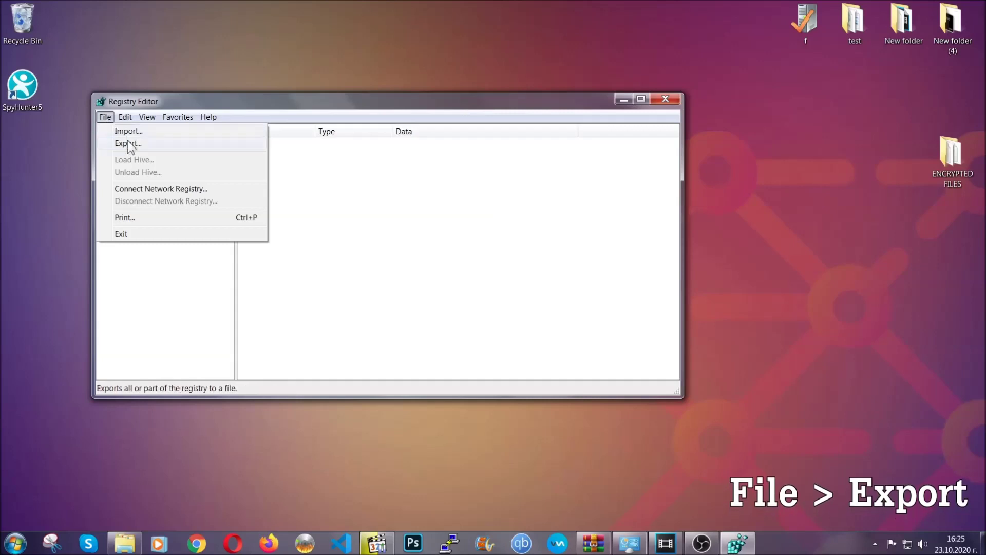
pyautogui.click(128, 141)
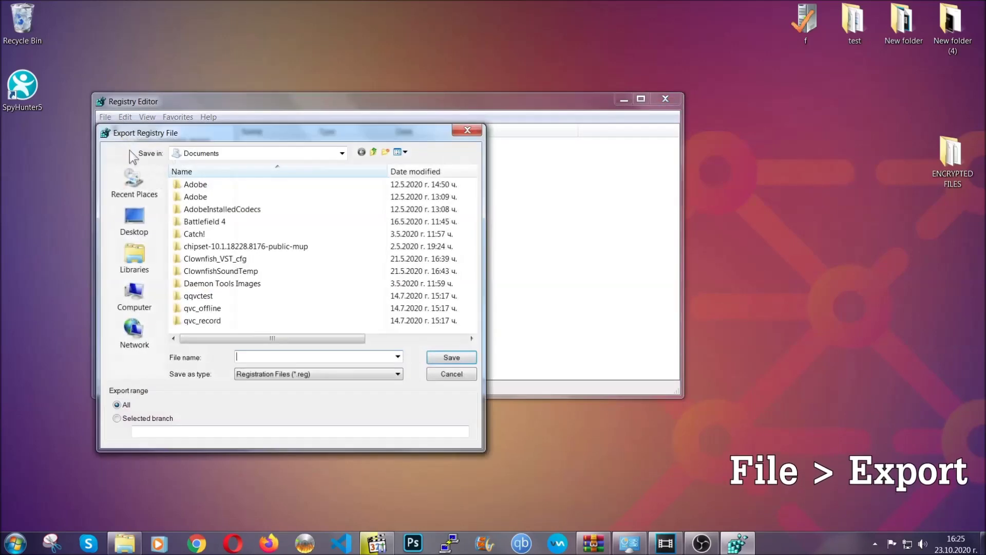
pyautogui.click(128, 216)
pyautogui.write('BACKUP')
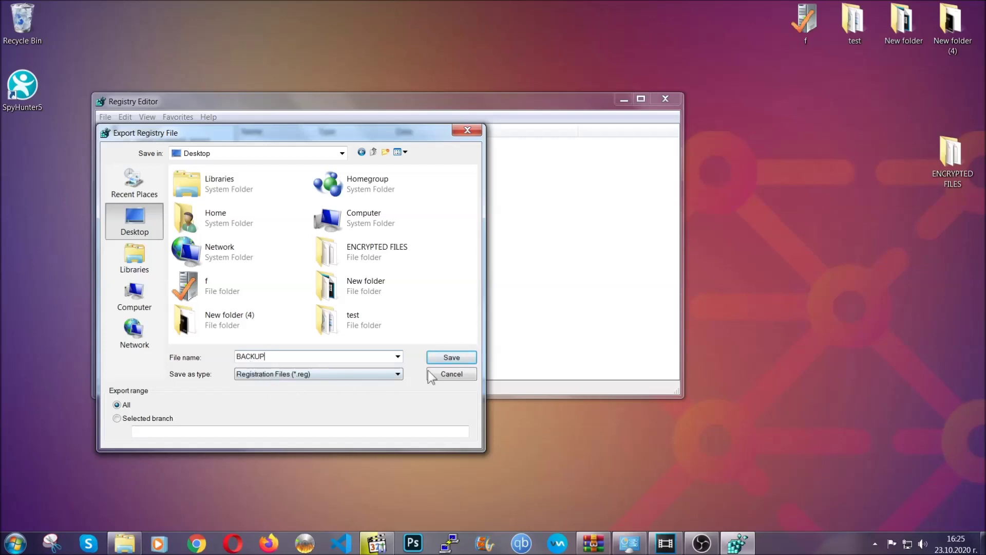
pyautogui.click(444, 358)
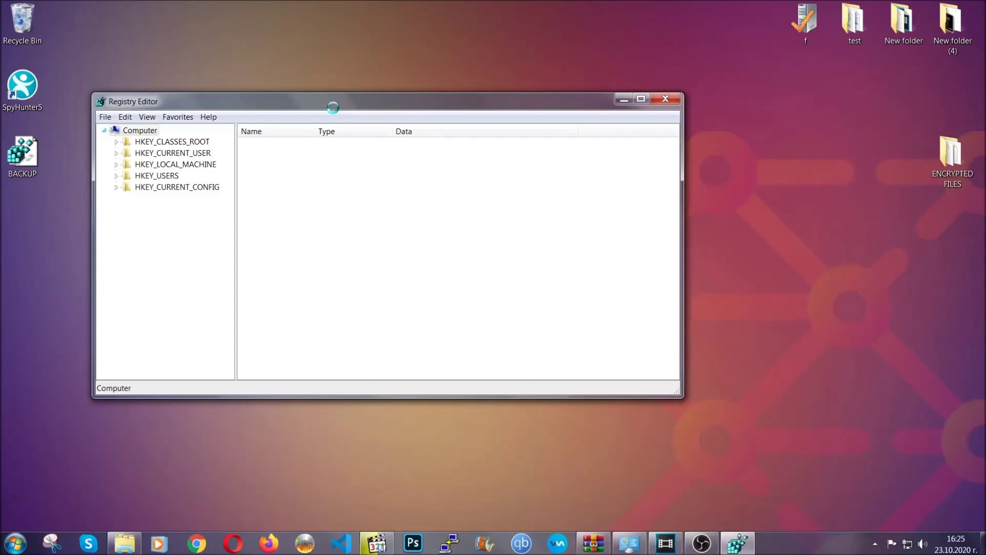
pyautogui.moveTo(334, 108); pyautogui.dragTo(431, 140)
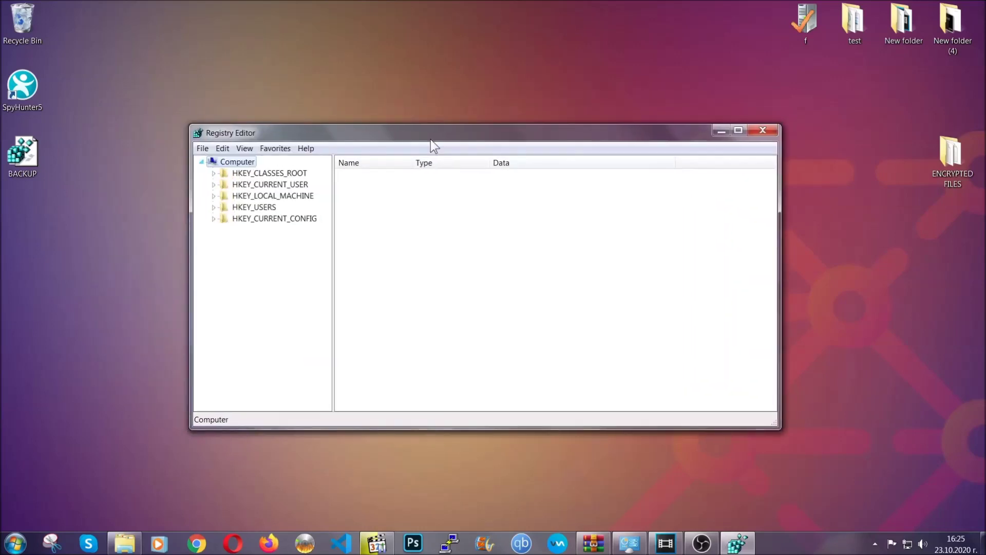
pyautogui.click(202, 148)
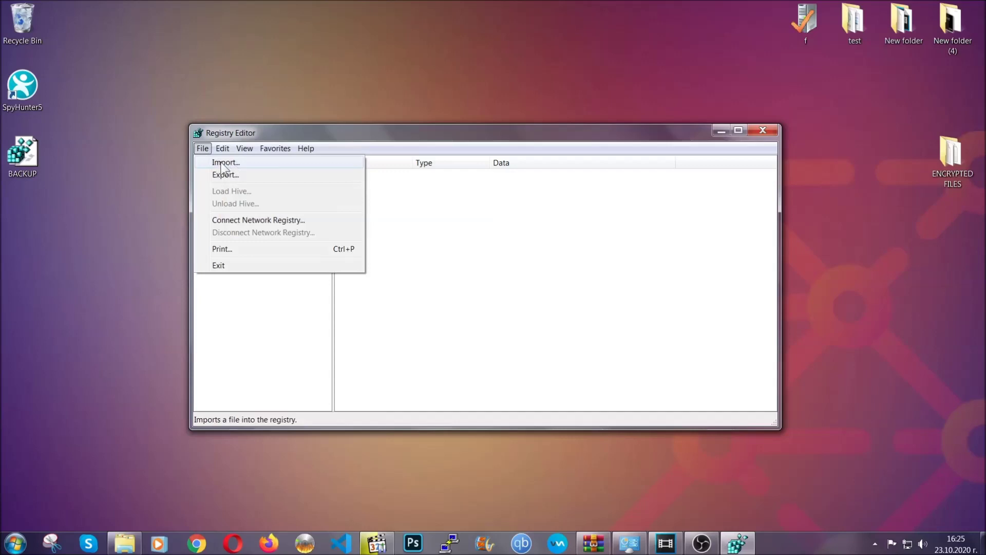
pyautogui.click(203, 148)
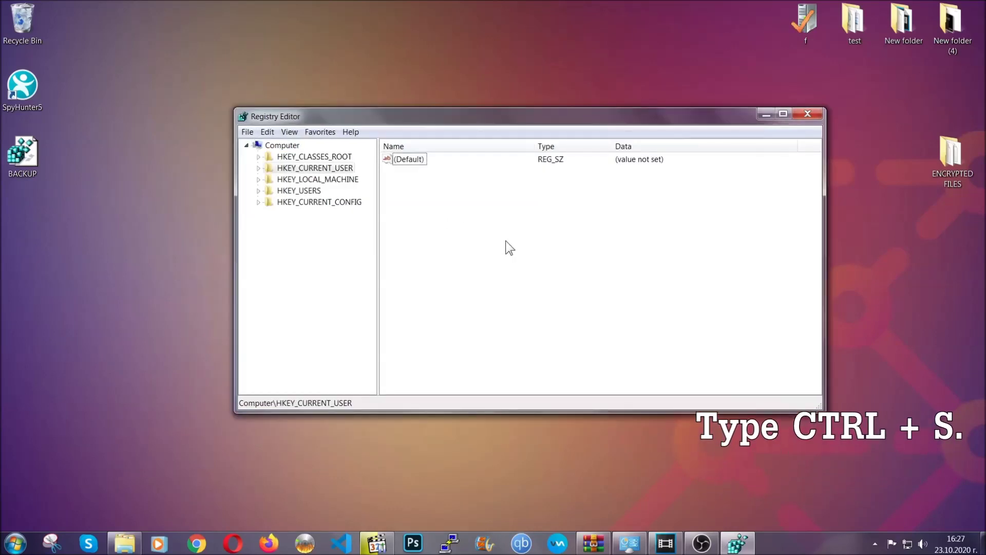
# Search the registry for RunOnce, then select the CurrentVersion Run key beside it
pyautogui.hotkey('ctrl', 'f')
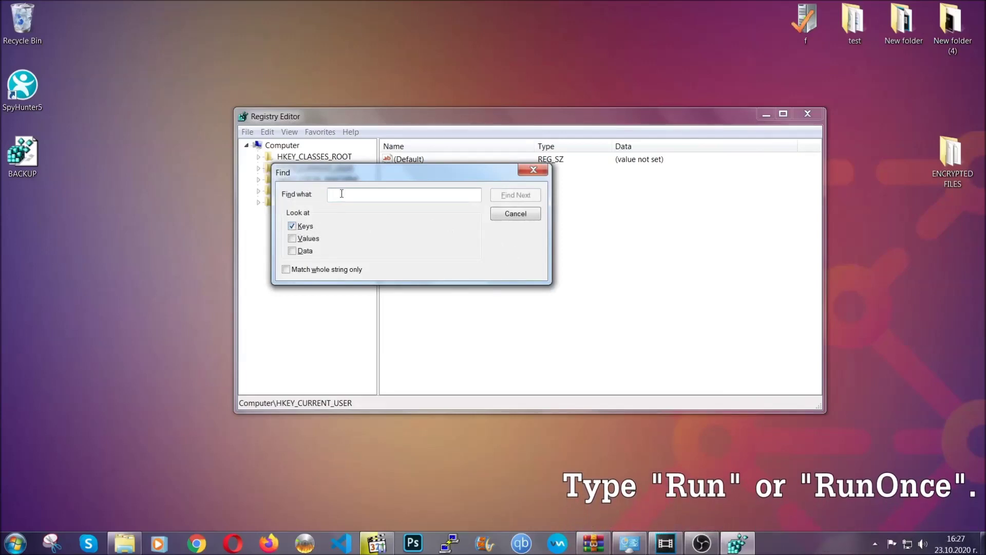
pyautogui.write('RunO')
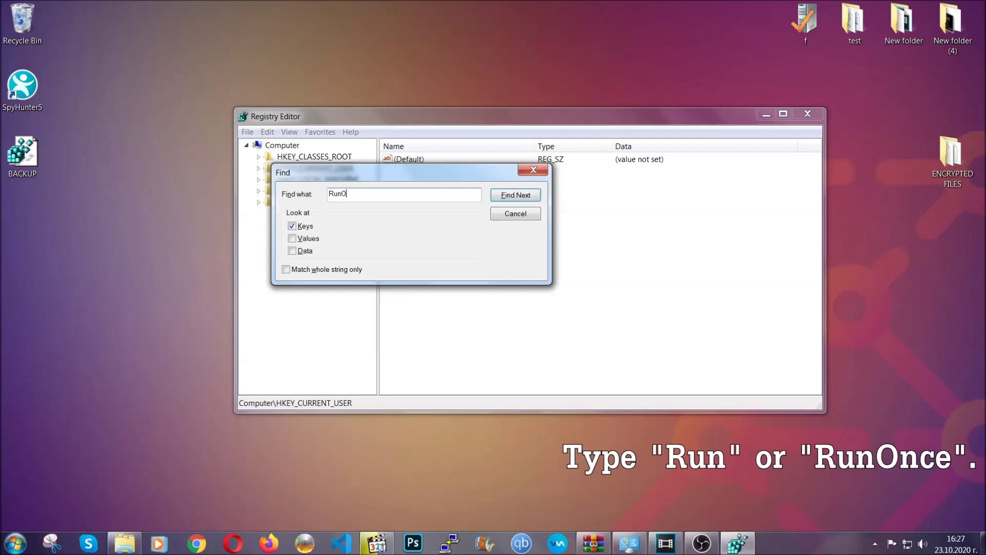
pyautogui.write('nce')
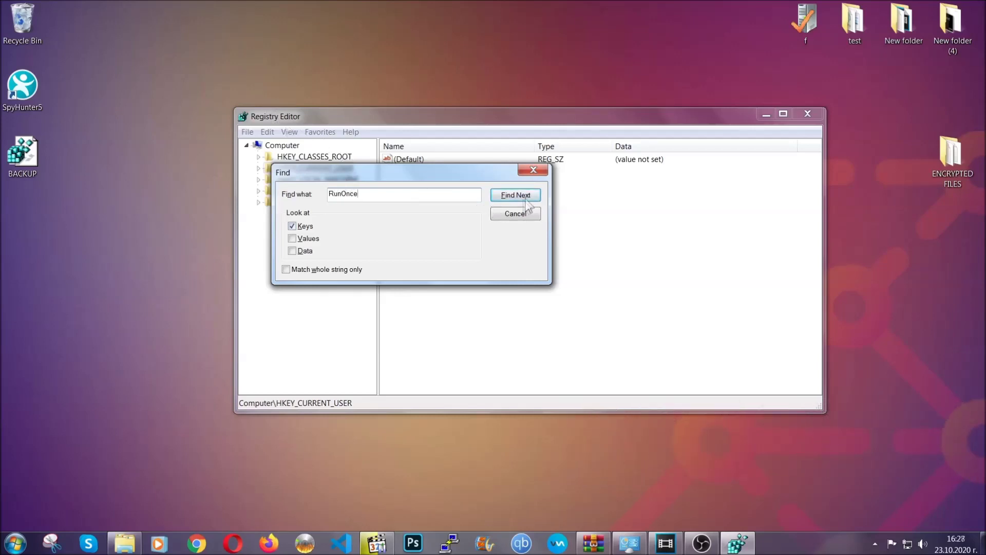
pyautogui.click(526, 196)
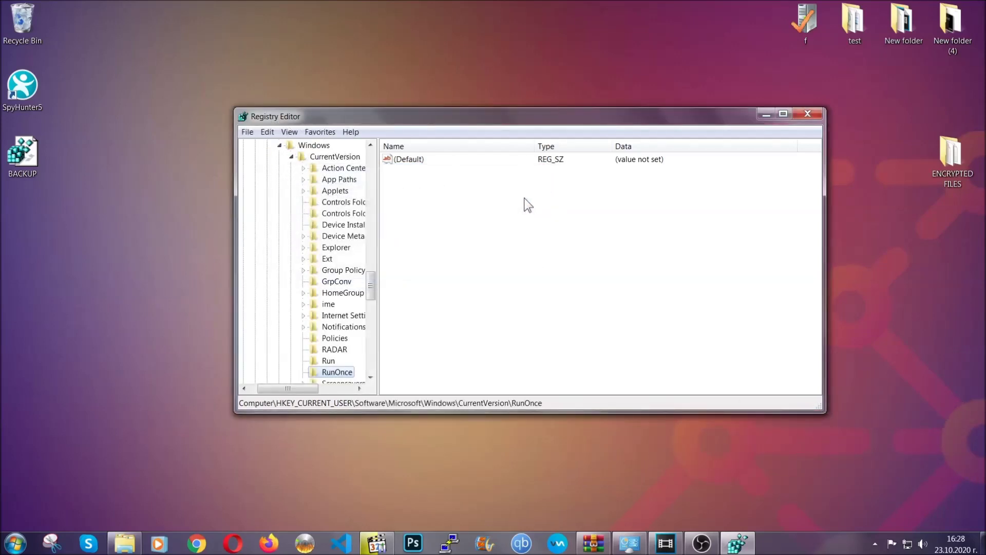
pyautogui.moveTo(372, 279); pyautogui.dragTo(371, 295)
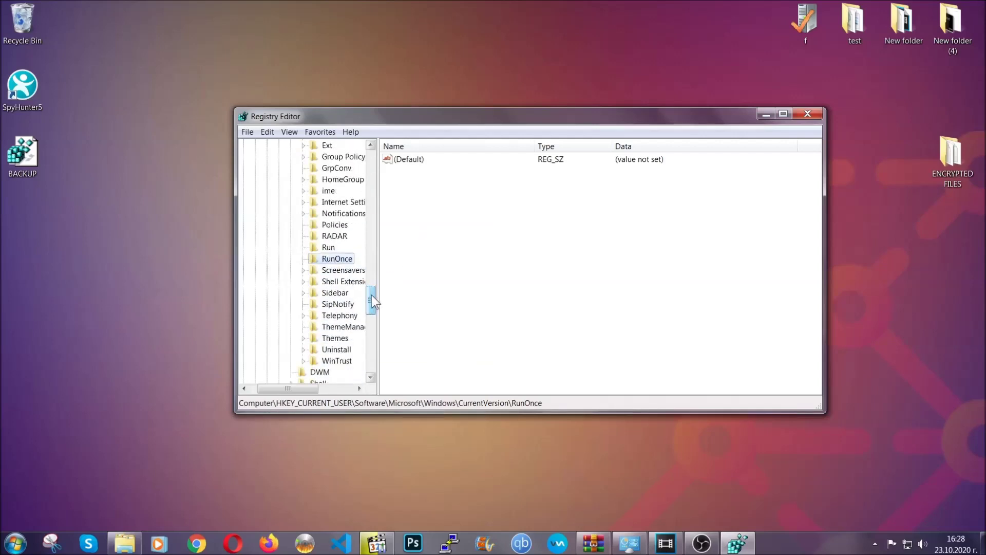
pyautogui.click(328, 247)
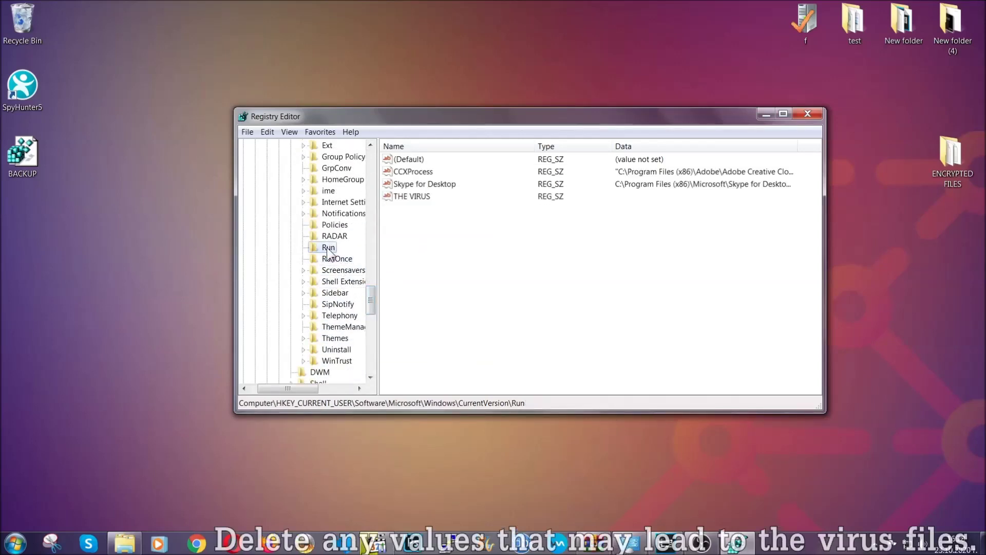
# Delete THE VIRUS value from the Run key and switch back to the Chrome article
pyautogui.click(406, 198)
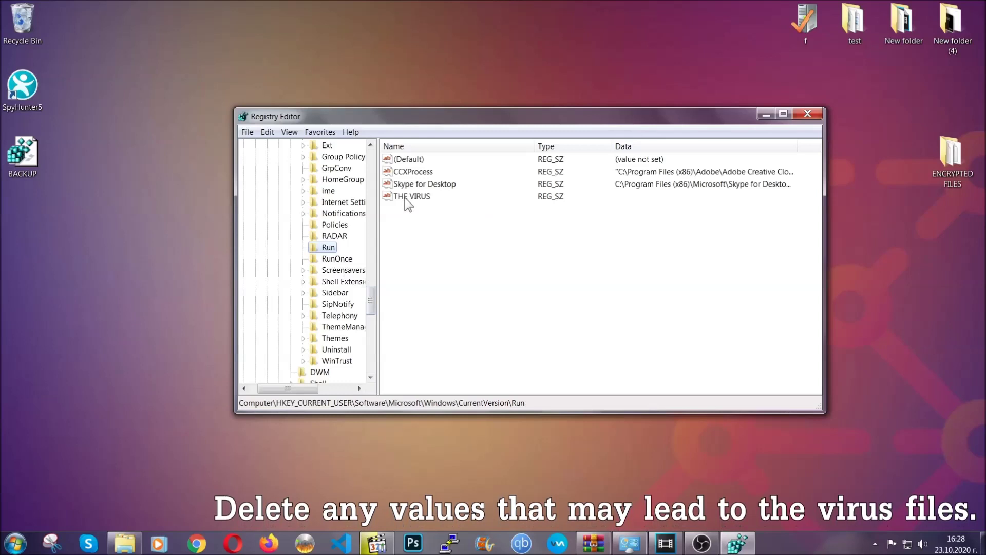
pyautogui.rightClick(406, 199)
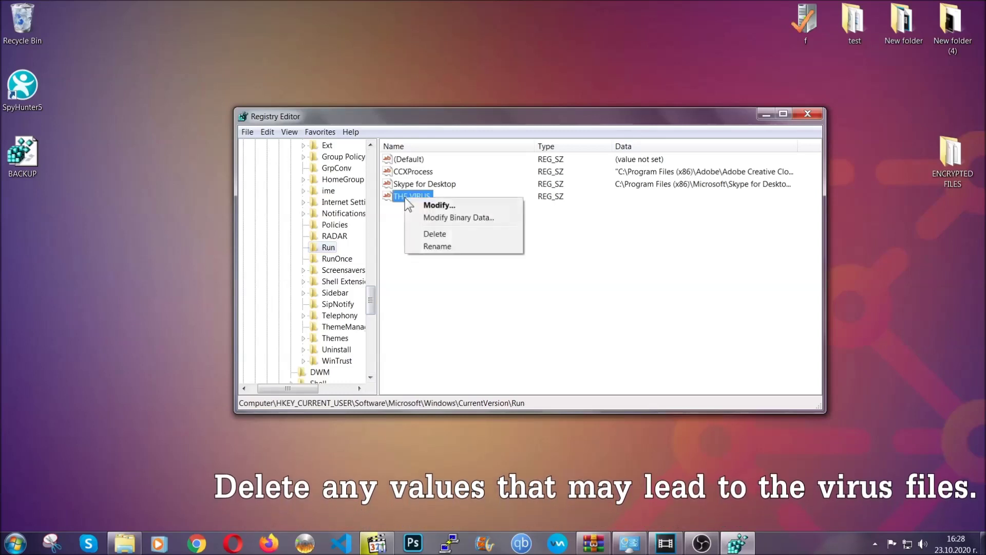
pyautogui.click(426, 233)
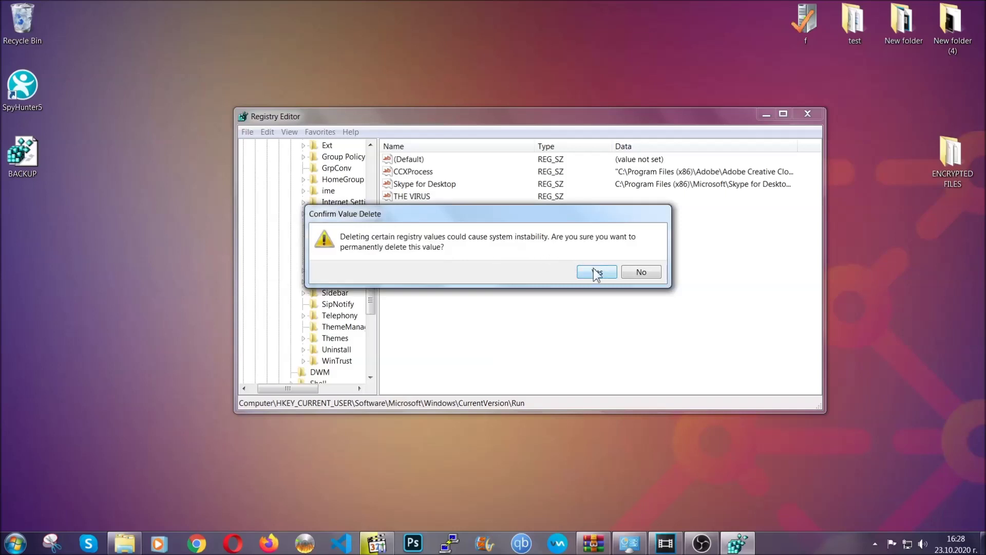
pyautogui.click(595, 272)
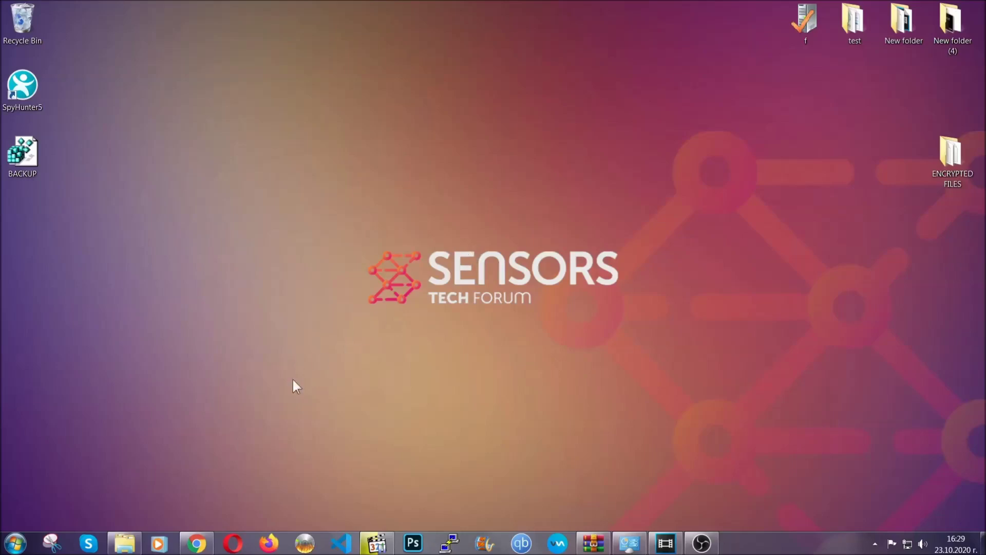
pyautogui.click(197, 543)
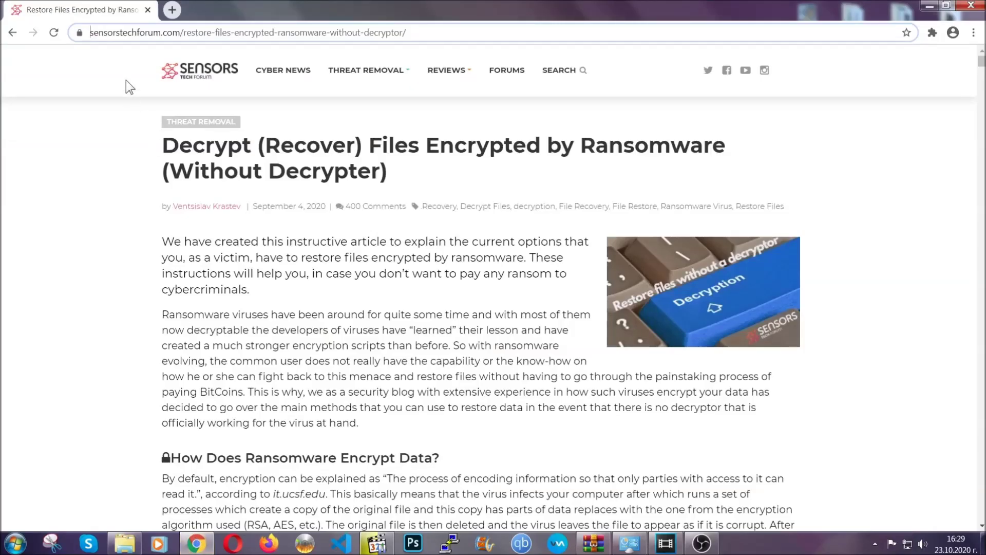
# Highlight the article URL, scroll to the Method links and expand Method 2 (Windows Backup)
pyautogui.moveTo(91, 32); pyautogui.dragTo(444, 37)
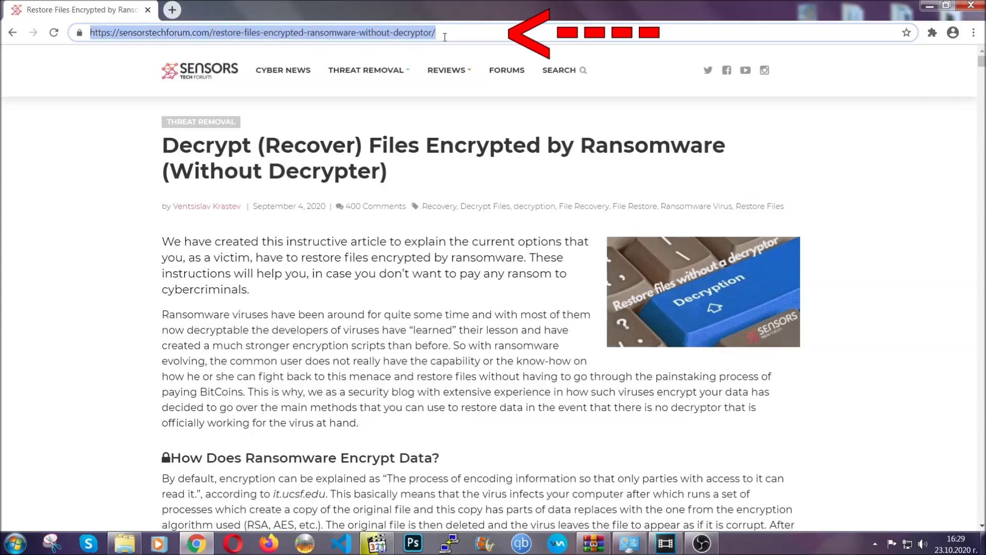
pyautogui.moveTo(447, 70)
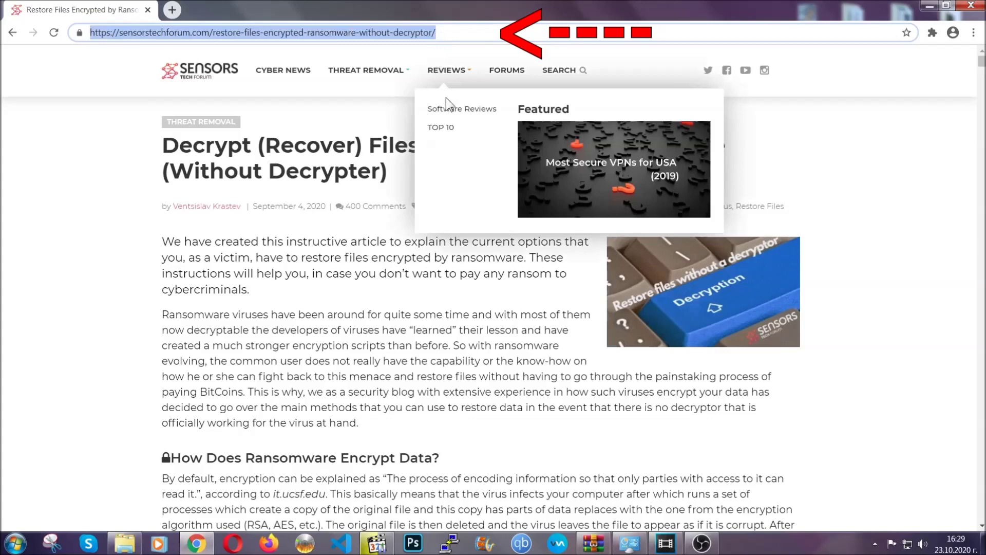
pyautogui.scroll(-5, 507, 281)
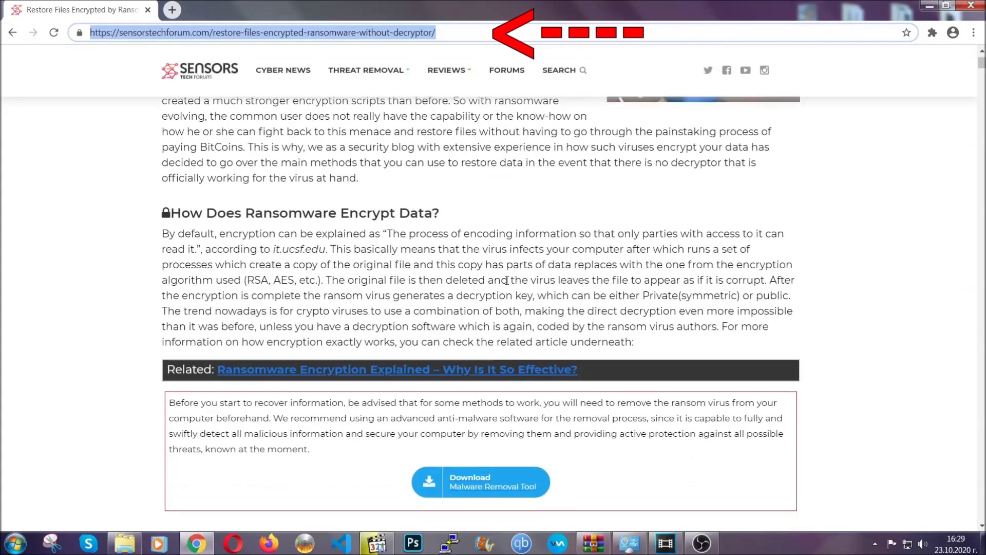
pyautogui.scroll(-2, 507, 280)
pyautogui.scroll(-2, 507, 280)
pyautogui.scroll(-2, 507, 280)
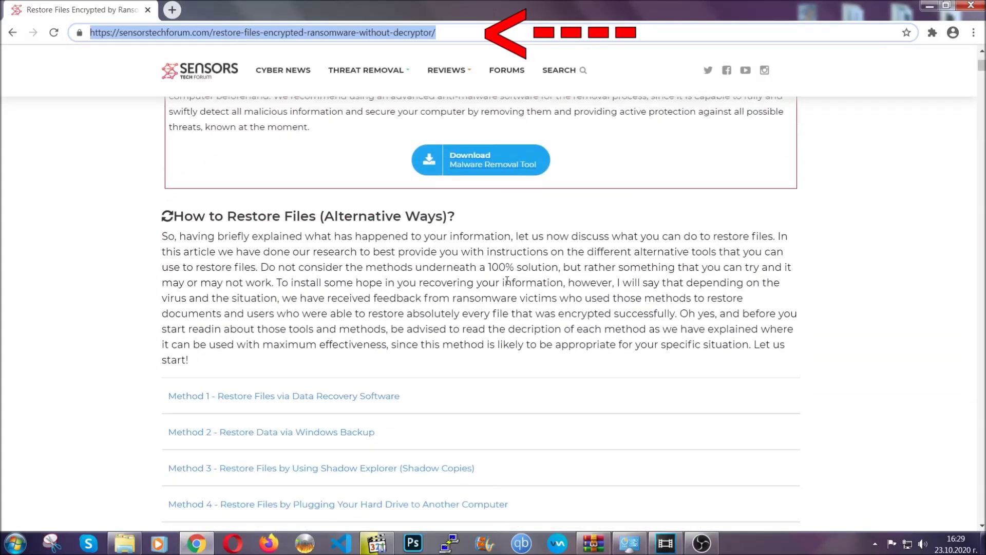
pyautogui.scroll(-3, 463, 281)
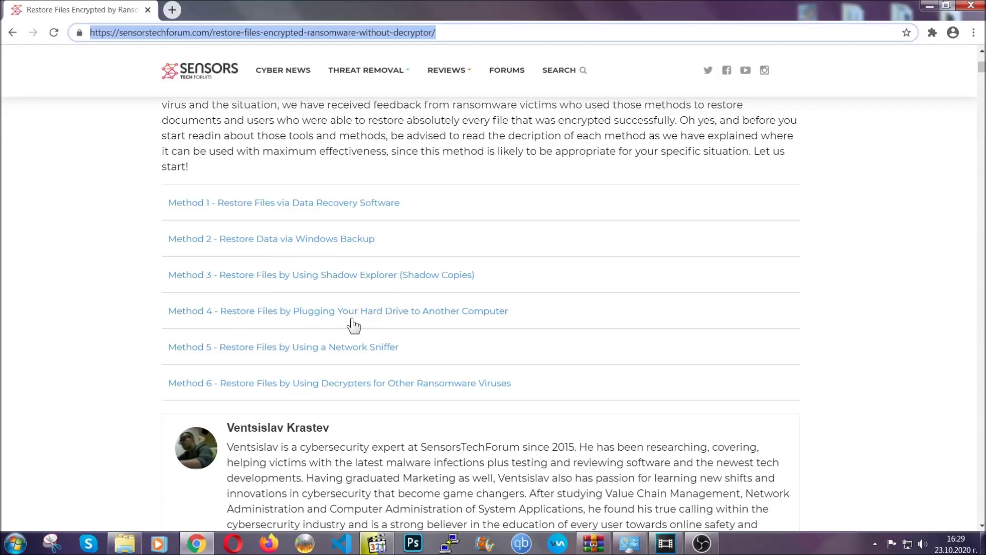
pyautogui.click(308, 239)
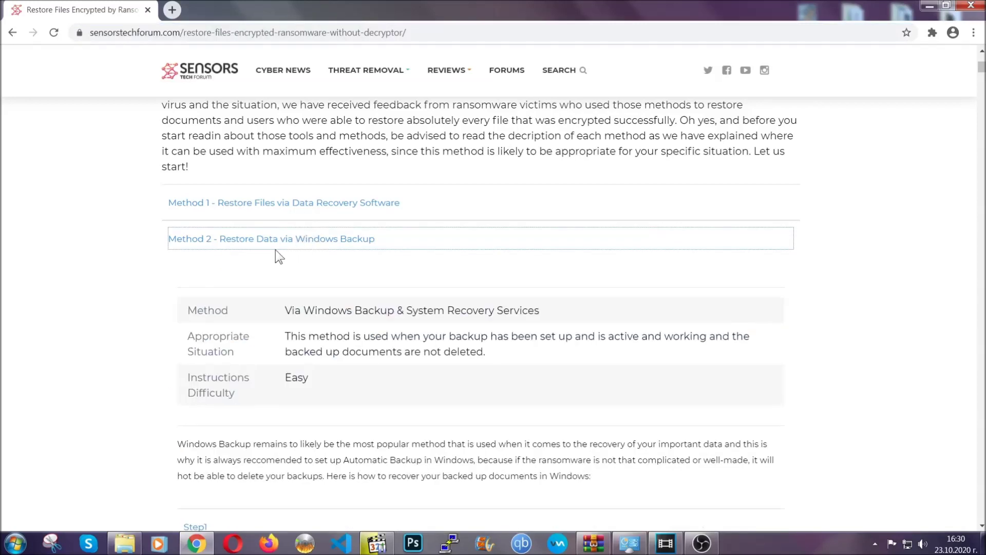
# Highlight the method summary table text, then clear it and scroll down to Method 2
pyautogui.moveTo(286, 310); pyautogui.dragTo(350, 390)
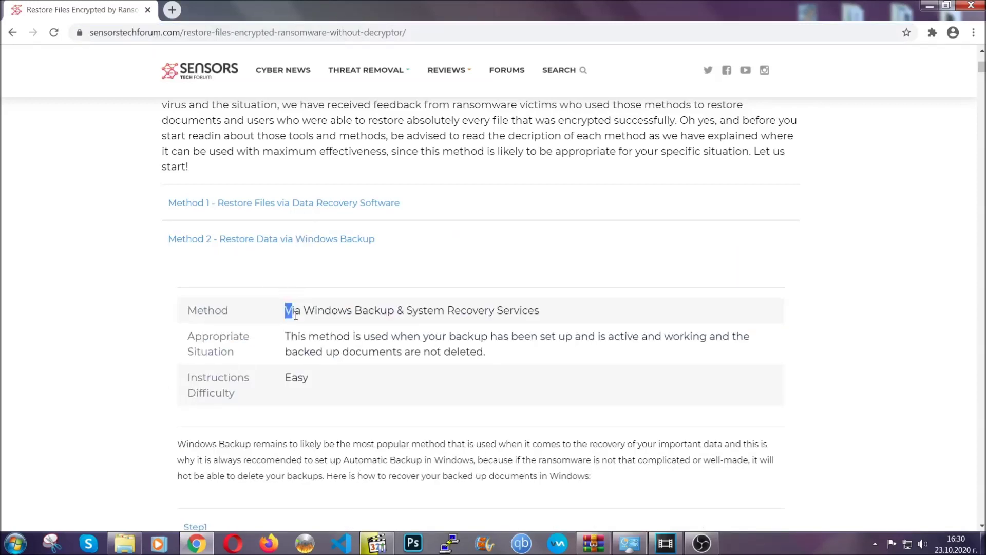
pyautogui.click(349, 385)
pyautogui.scroll(-4, 352, 383)
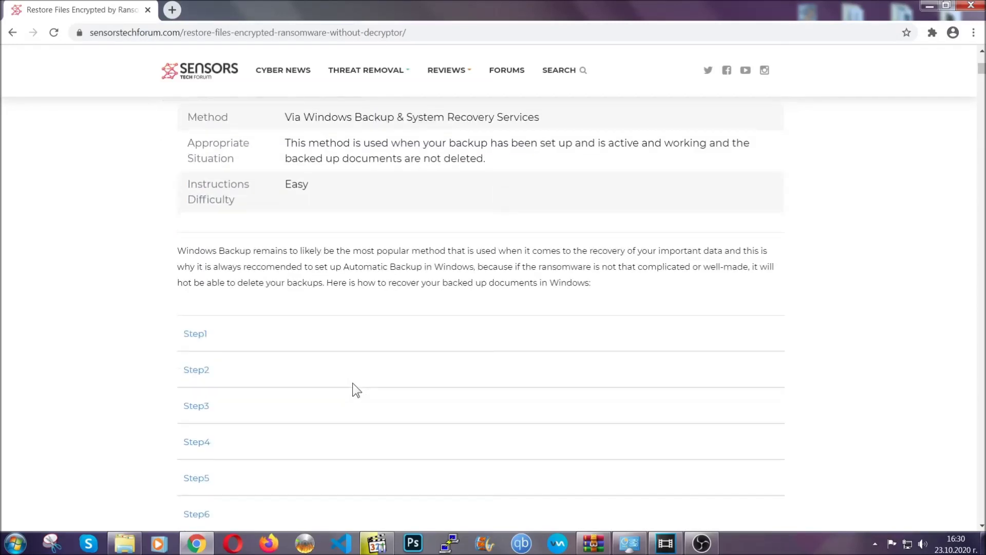
pyautogui.scroll(-1, 352, 383)
# Expand Step1, Step2 and Step3 of the Windows Backup method
pyautogui.click(213, 270)
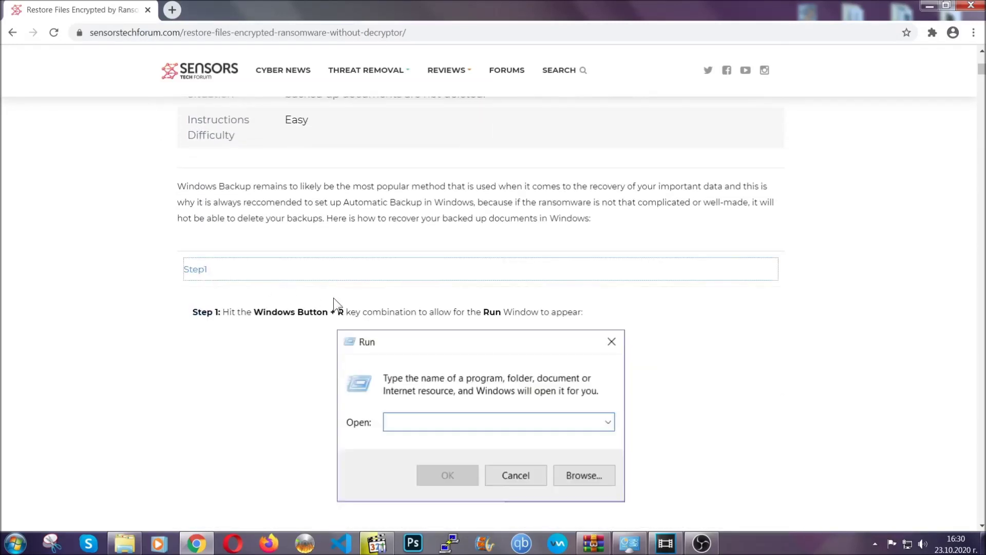
pyautogui.scroll(-5, 462, 318)
pyautogui.click(231, 321)
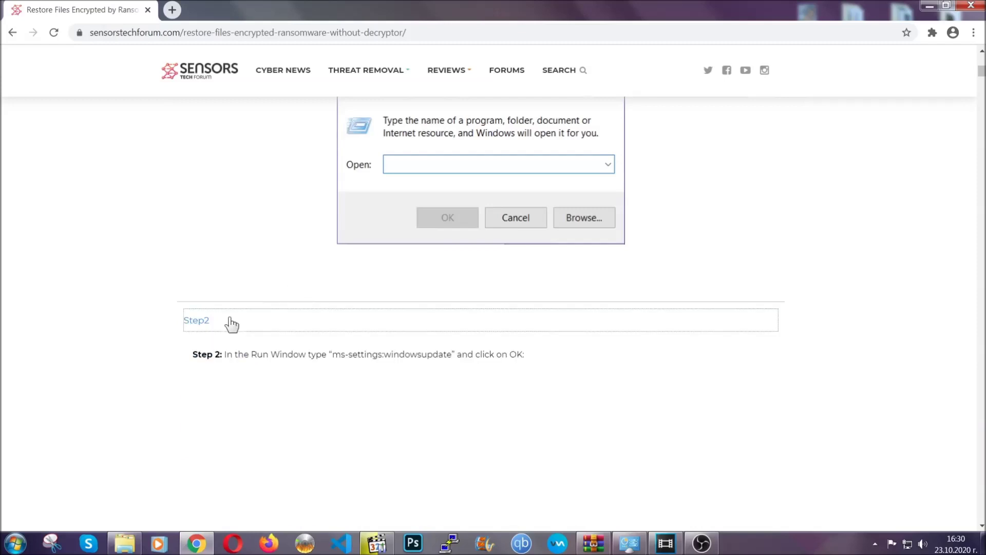
pyautogui.scroll(-5, 418, 325)
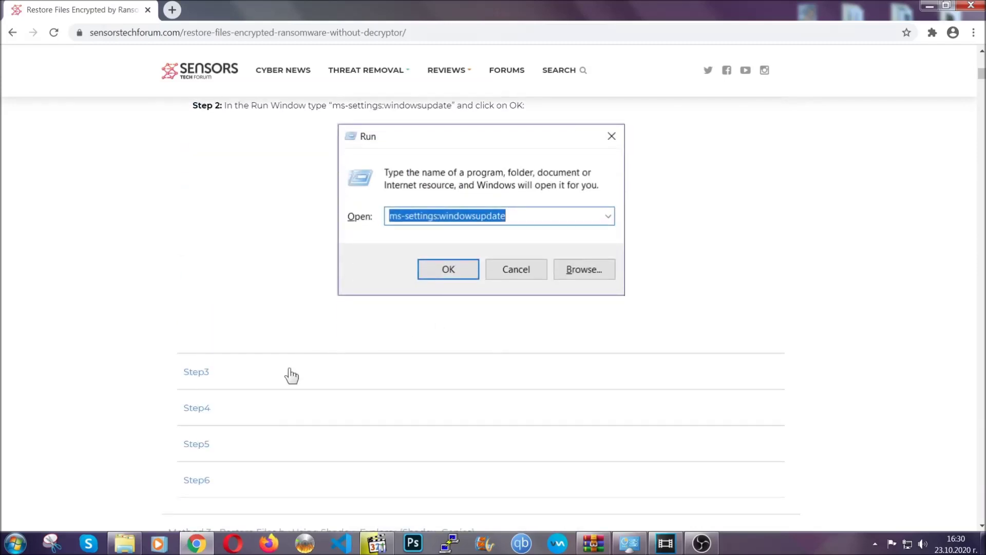
pyautogui.click(292, 376)
# Scroll through the expanded Windows Backup instructions and back up, then minimize Chrome
pyautogui.scroll(-4, 435, 348)
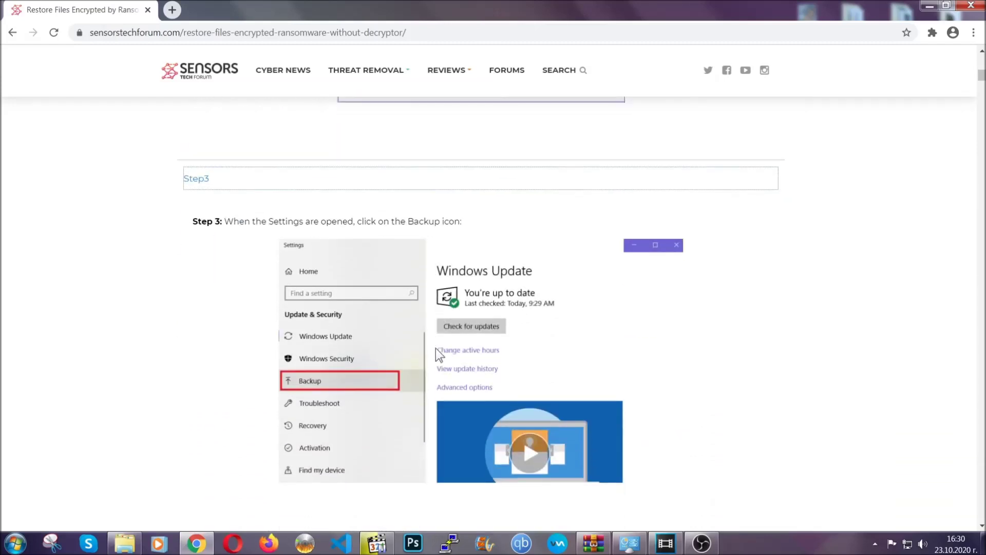
pyautogui.scroll(-3, 436, 347)
pyautogui.scroll(-2, 433, 350)
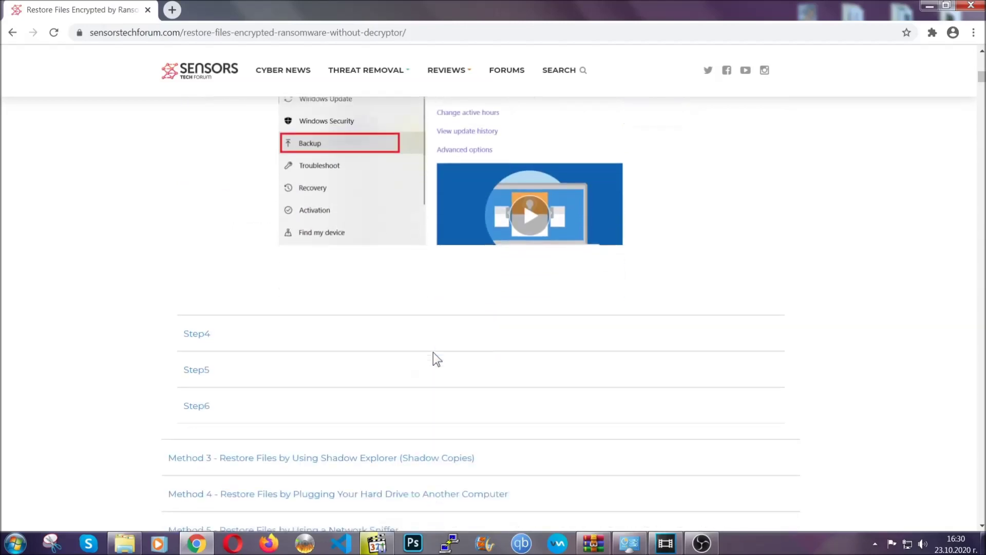
pyautogui.scroll(-2, 433, 352)
pyautogui.scroll(-3, 433, 353)
pyautogui.scroll(-3, 433, 353)
pyautogui.scroll(-1, 433, 352)
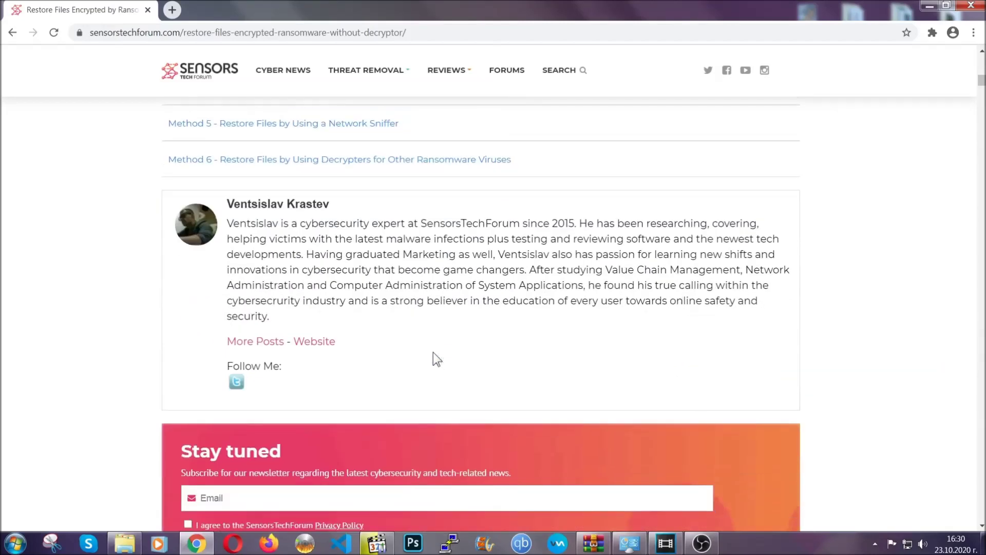
pyautogui.scroll(5, 433, 352)
pyautogui.scroll(8, 431, 360)
pyautogui.scroll(7, 430, 363)
pyautogui.scroll(12, 431, 367)
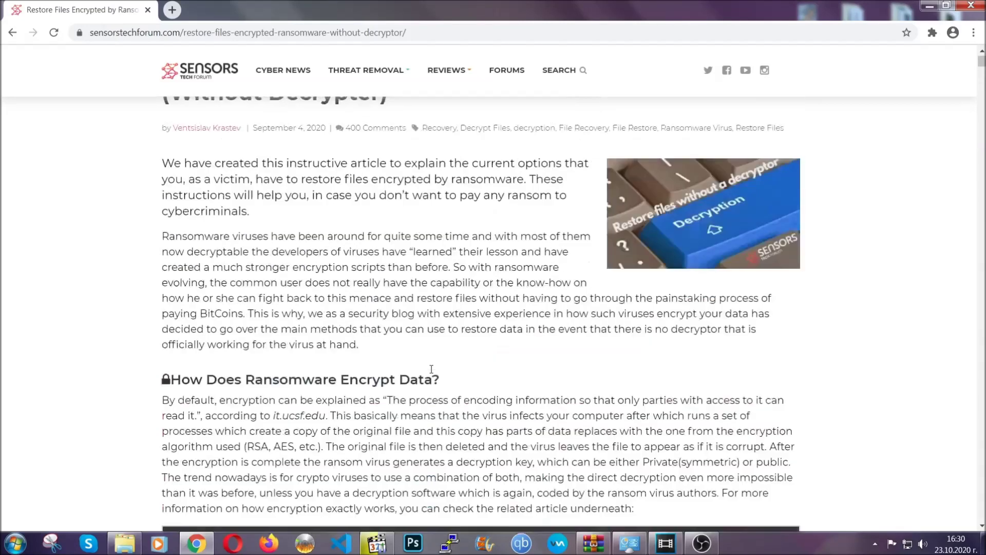
pyautogui.scroll(2, 430, 368)
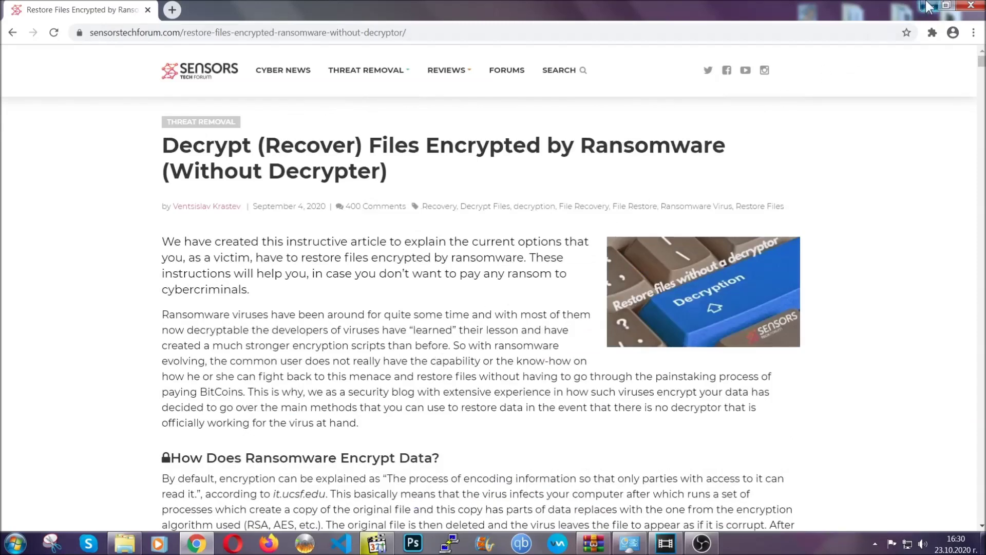
pyautogui.click(927, 6)
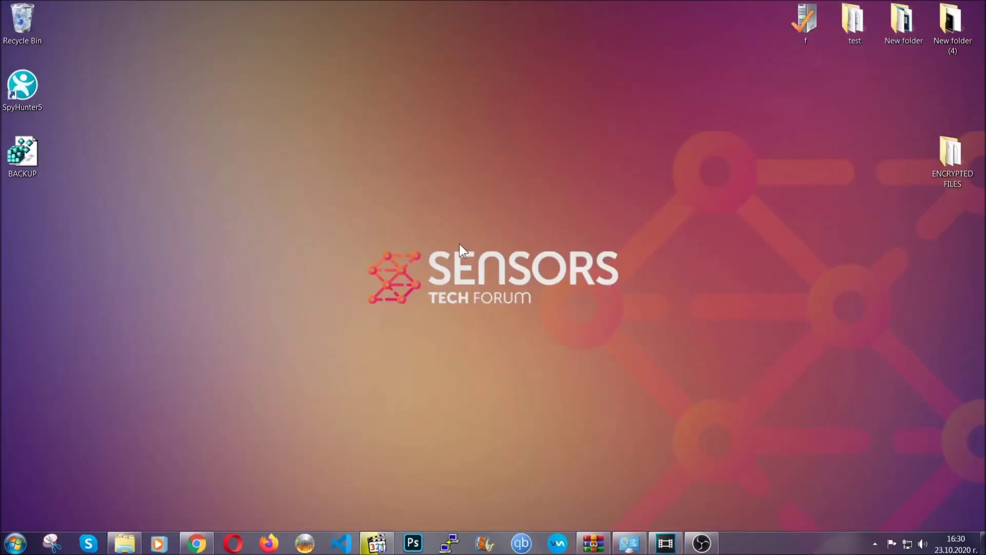